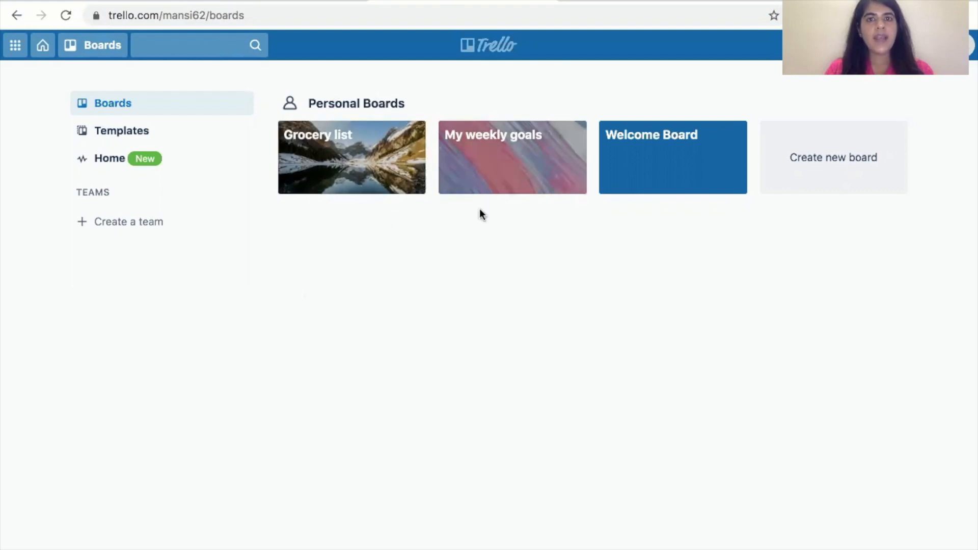
Open the My weekly goals board and move the "Call clinet" card from the Doing list to the Done list
{"action": "left_click", "coordinate": [496, 171]}
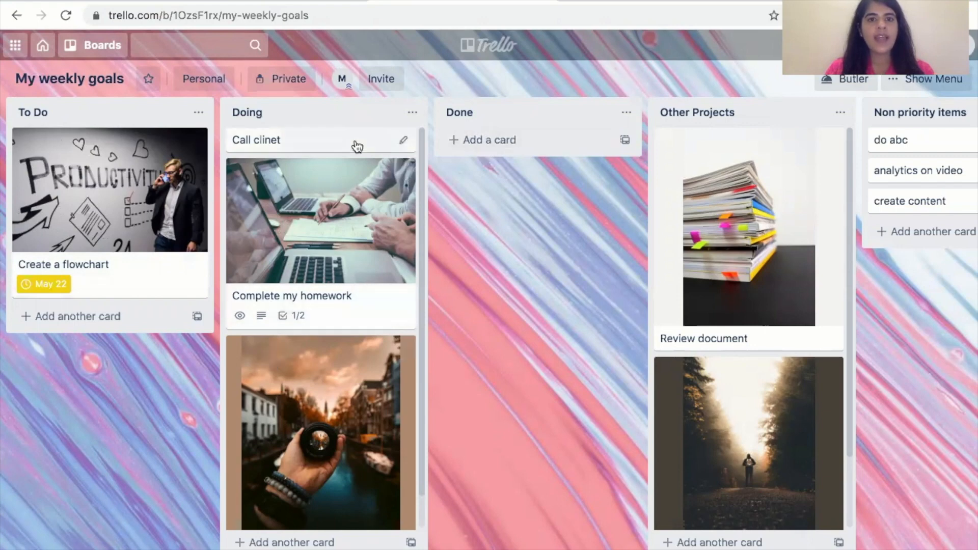
{"action": "left_click_drag", "start_coordinate": [351, 145], "coordinate": [508, 147]}
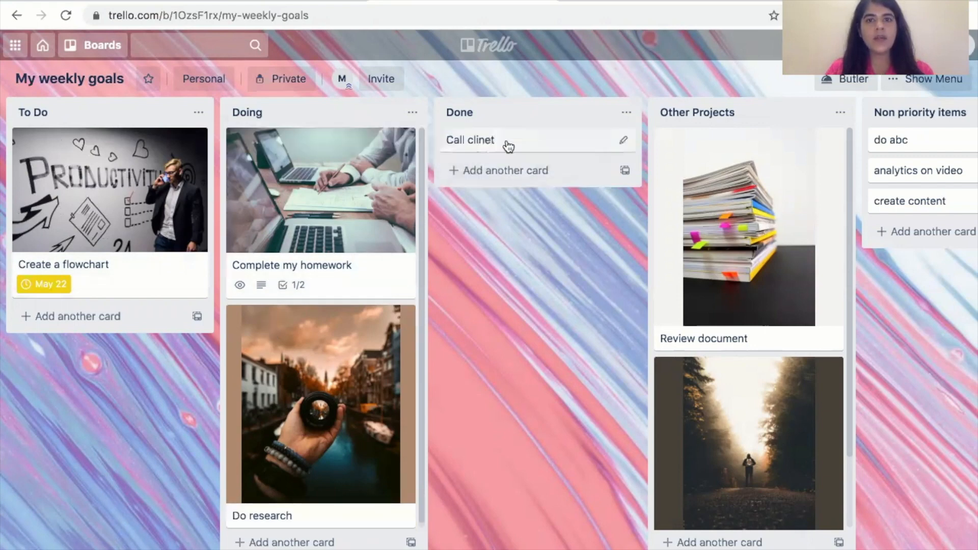
Correct the title of the card in the Done list to "Call client" and save it
{"action": "left_click", "coordinate": [620, 143]}
{"action": "left_click", "coordinate": [545, 138]}
{"action": "key", "text": "BackSpace"}
{"action": "key", "text": "BackSpace"}
{"action": "key", "text": "BackSpace"}
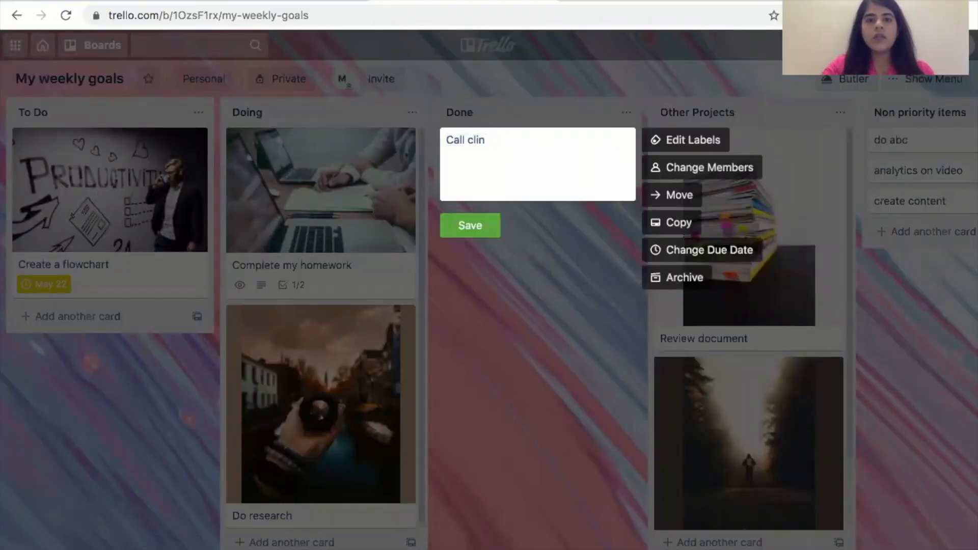
{"action": "type", "text": "ent"}
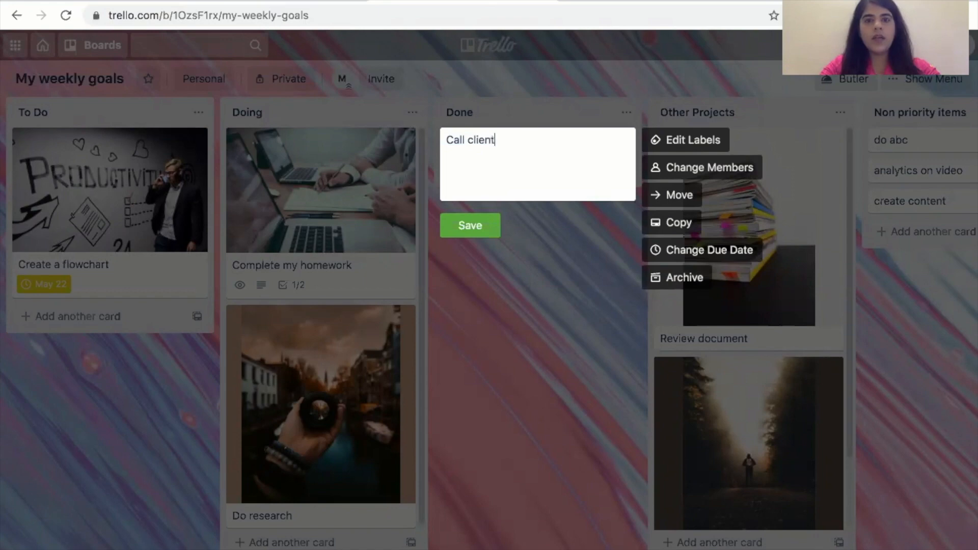
{"action": "left_click", "coordinate": [481, 232]}
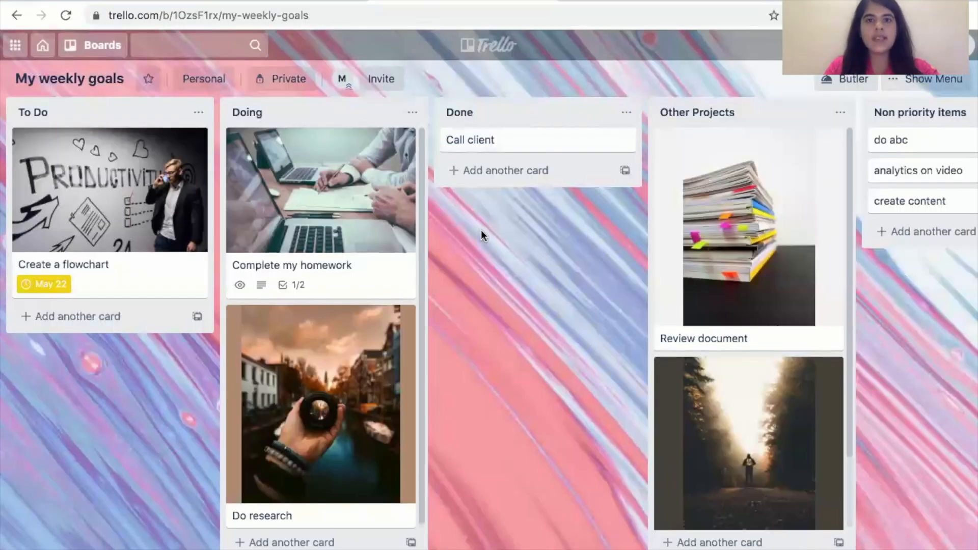
Look through all the lists of the My weekly goals board, from To Do across to Non priority items
{"action": "scroll", "coordinate": [531, 296], "scroll_direction": "right", "scroll_amount": 10}
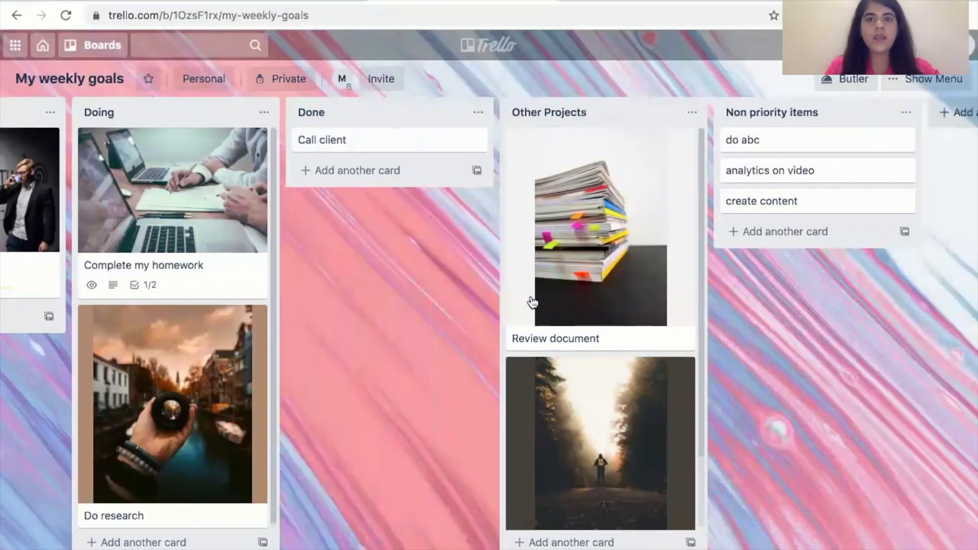
{"action": "scroll", "coordinate": [531, 298], "scroll_direction": "left", "scroll_amount": 2}
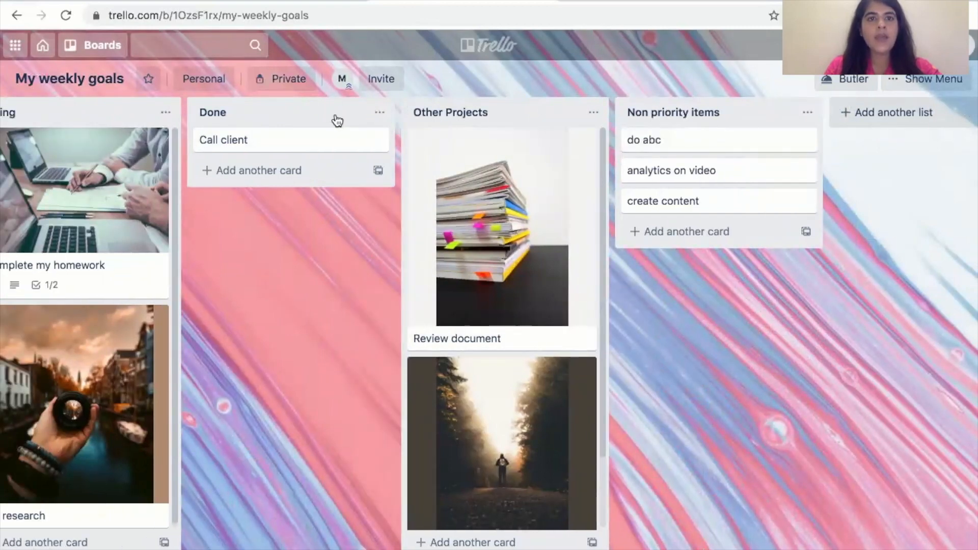
{"action": "scroll", "coordinate": [454, 109], "scroll_direction": "left", "scroll_amount": 4}
{"action": "mouse_move", "coordinate": [474, 112]}
{"action": "left_mouse_down"}
{"action": "mouse_move", "coordinate": [539, 114]}
{"action": "mouse_move", "coordinate": [498, 114]}
{"action": "mouse_move", "coordinate": [478, 130]}
{"action": "left_mouse_up"}
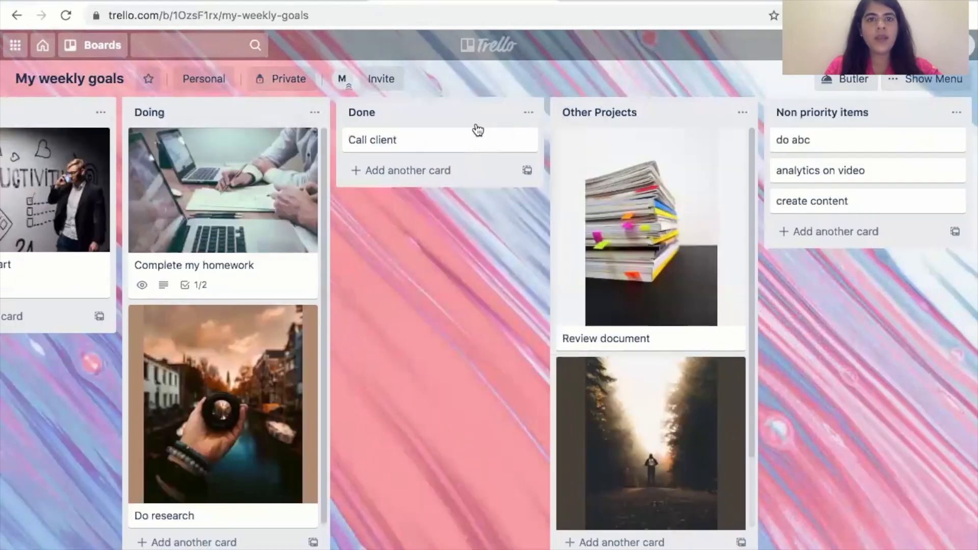
{"action": "scroll", "coordinate": [408, 194], "scroll_direction": "left", "scroll_amount": 3}
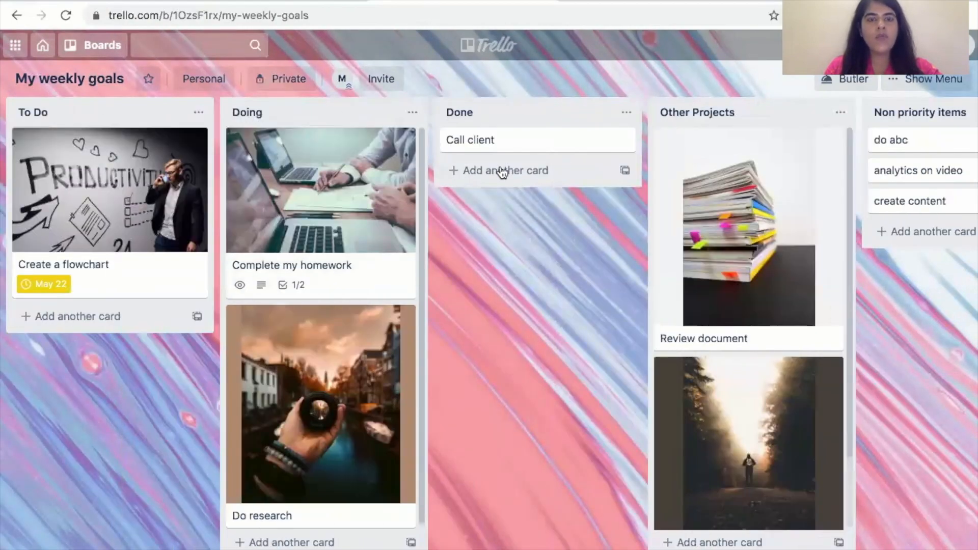
{"action": "scroll", "coordinate": [216, 151], "scroll_direction": "left", "scroll_amount": 5}
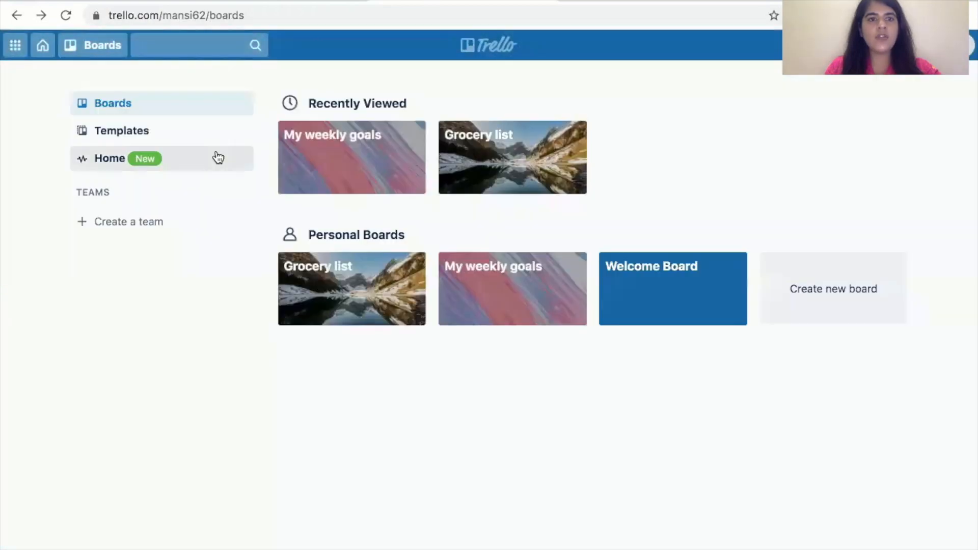
{"action": "left_click", "coordinate": [318, 170]}
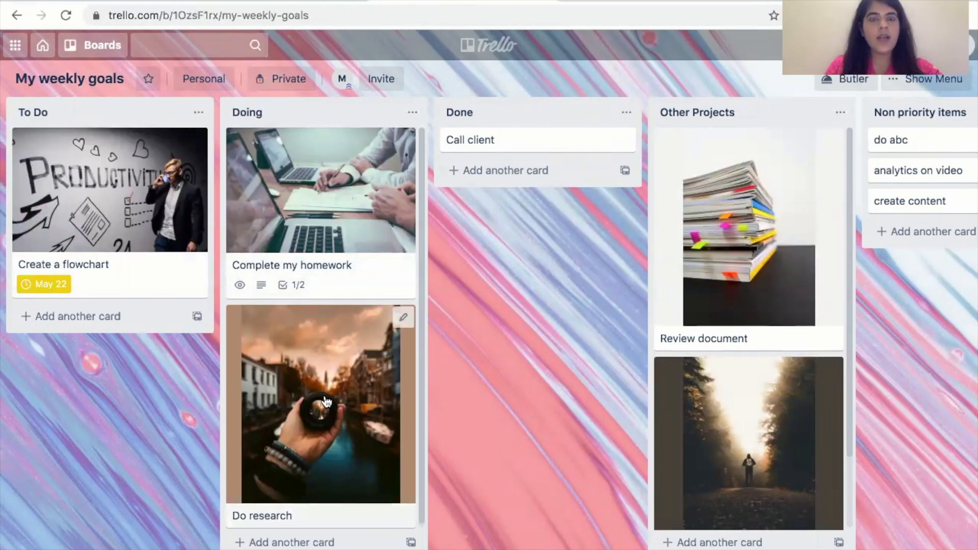
{"action": "scroll", "coordinate": [329, 403], "scroll_direction": "right", "scroll_amount": 6}
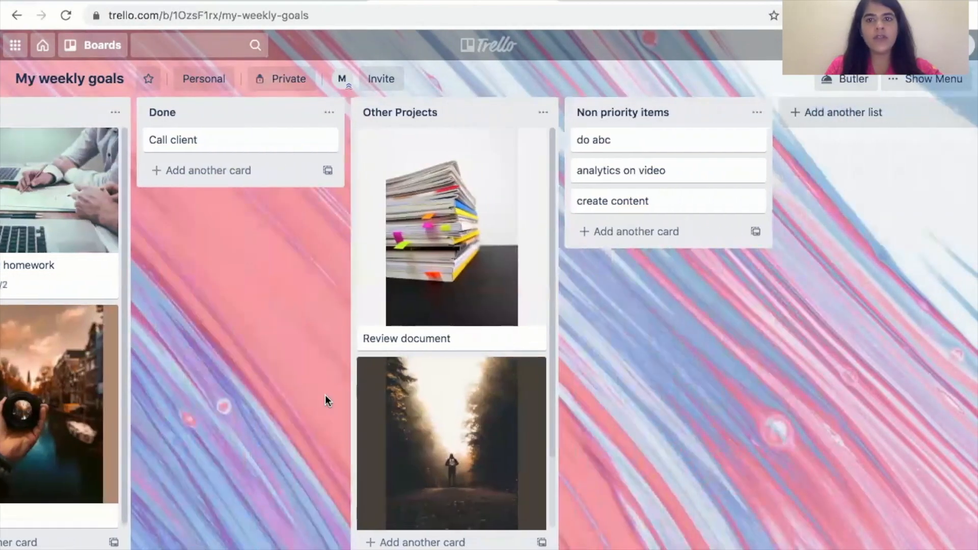
{"action": "scroll", "coordinate": [325, 395], "scroll_direction": "left", "scroll_amount": 5}
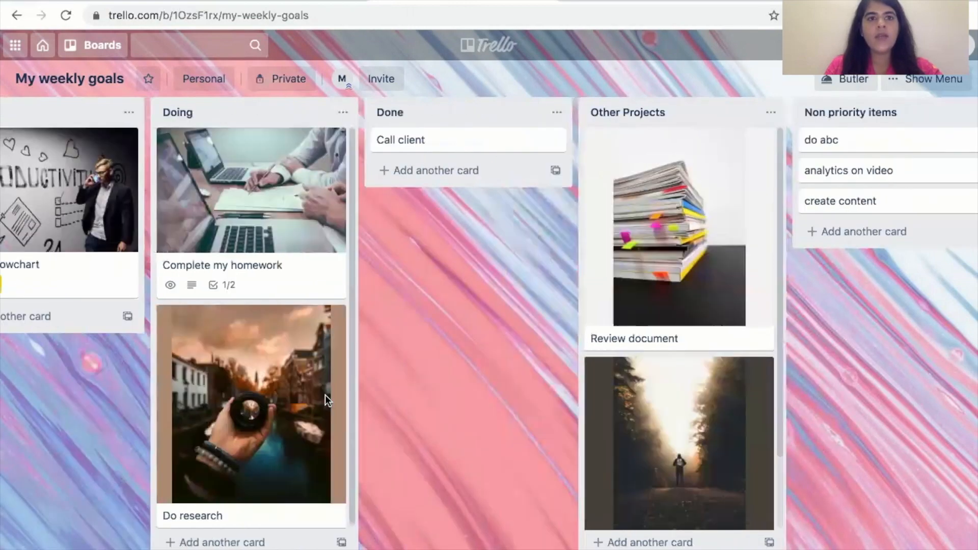
{"action": "scroll", "coordinate": [325, 395], "scroll_direction": "left", "scroll_amount": 2}
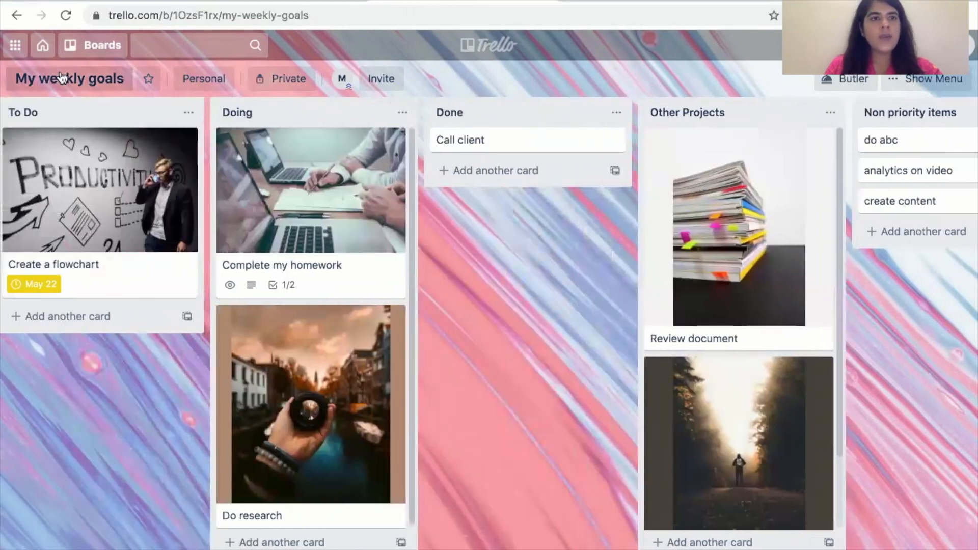
Return to the boards overview, create a private board titled "My daily goals" and hide its side menu
{"action": "left_click", "coordinate": [40, 51]}
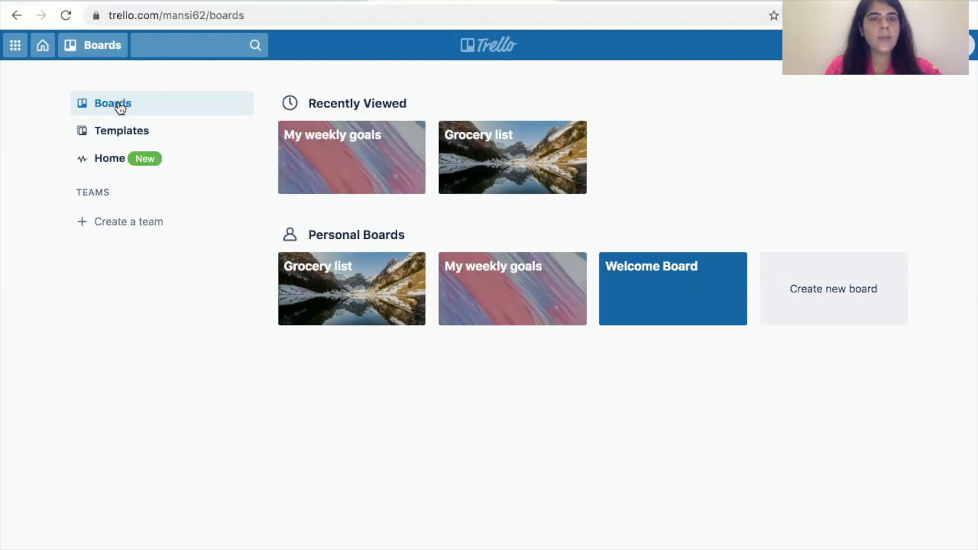
{"action": "left_click", "coordinate": [842, 304]}
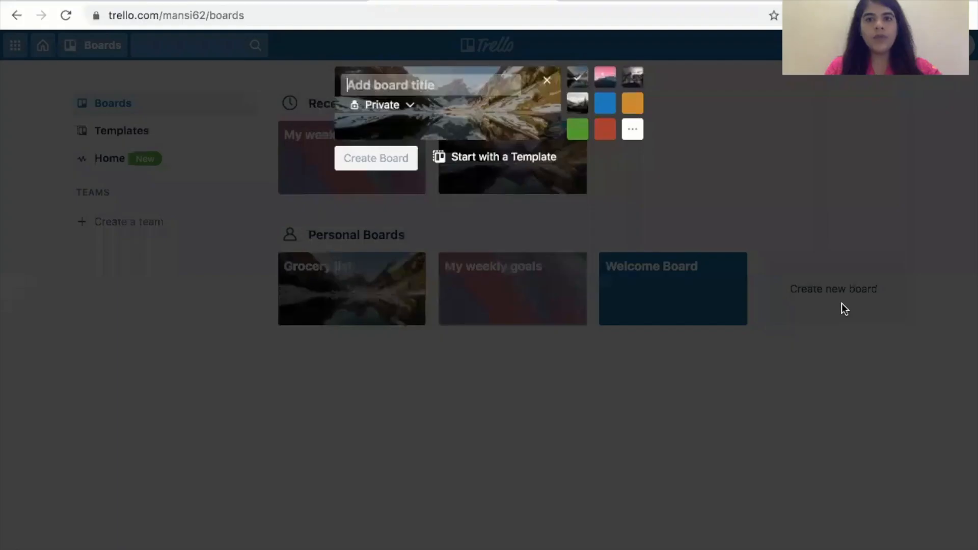
{"action": "left_click", "coordinate": [387, 82]}
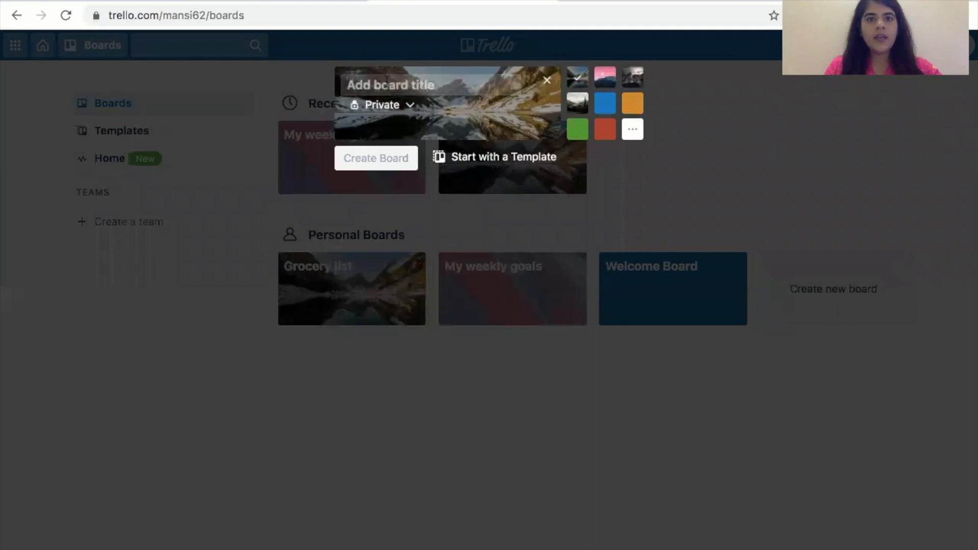
{"action": "type", "text": "My daily goals"}
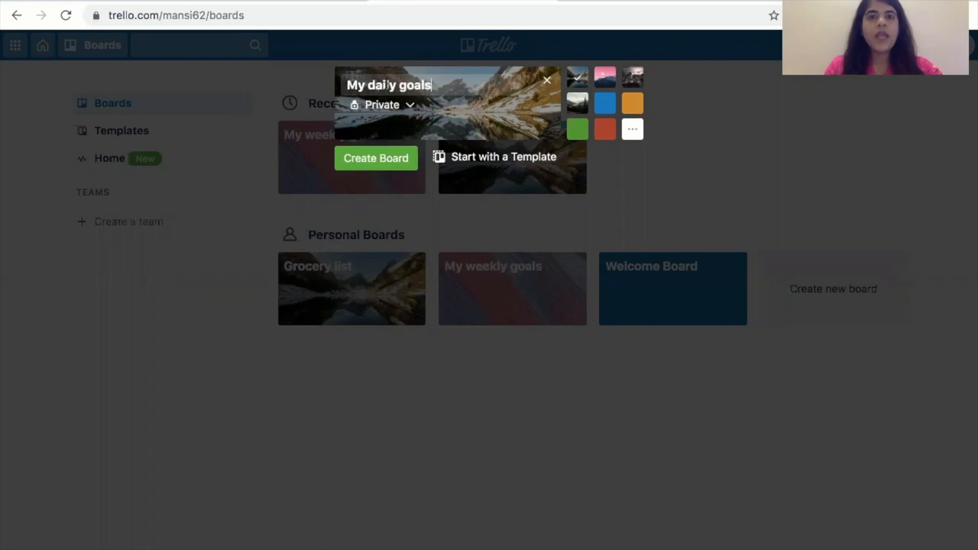
{"action": "left_click", "coordinate": [413, 108]}
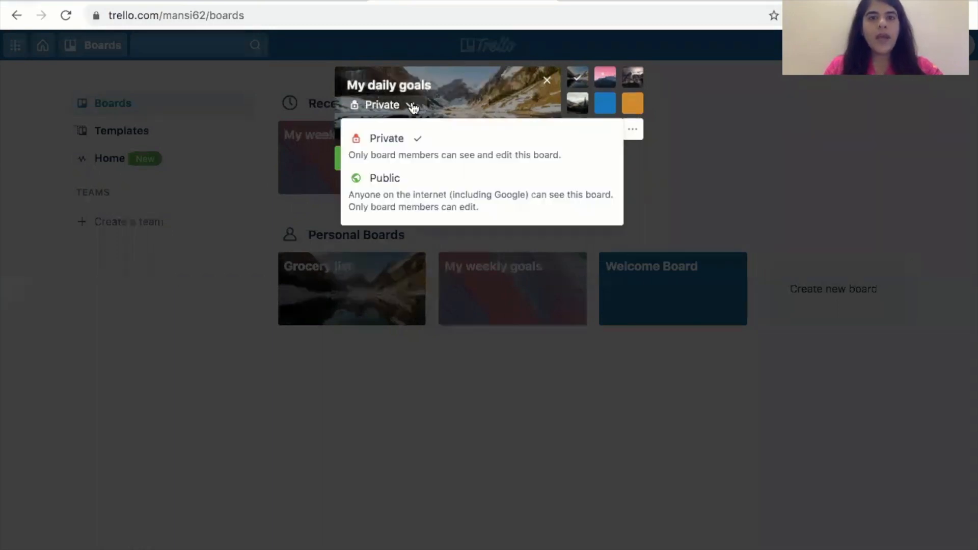
{"action": "left_click", "coordinate": [386, 153]}
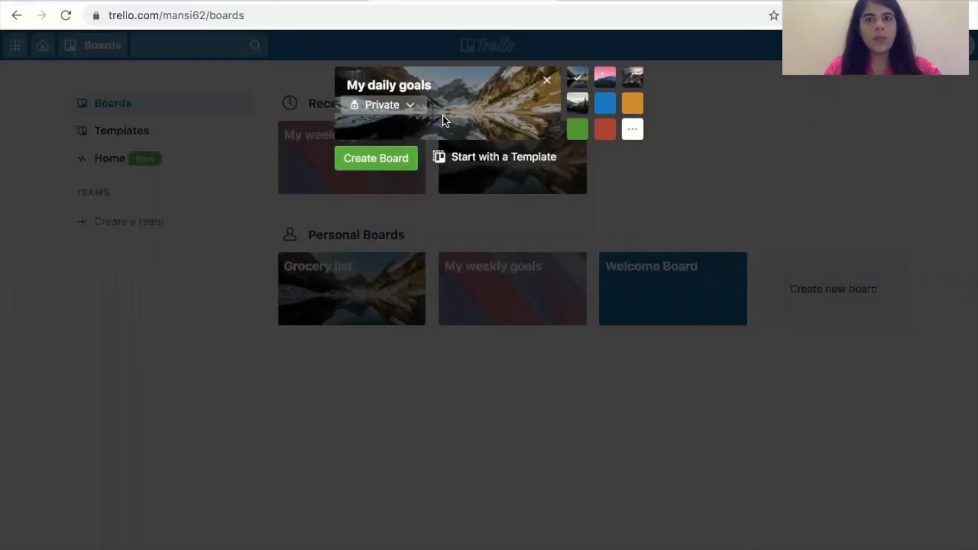
{"action": "left_click", "coordinate": [361, 161]}
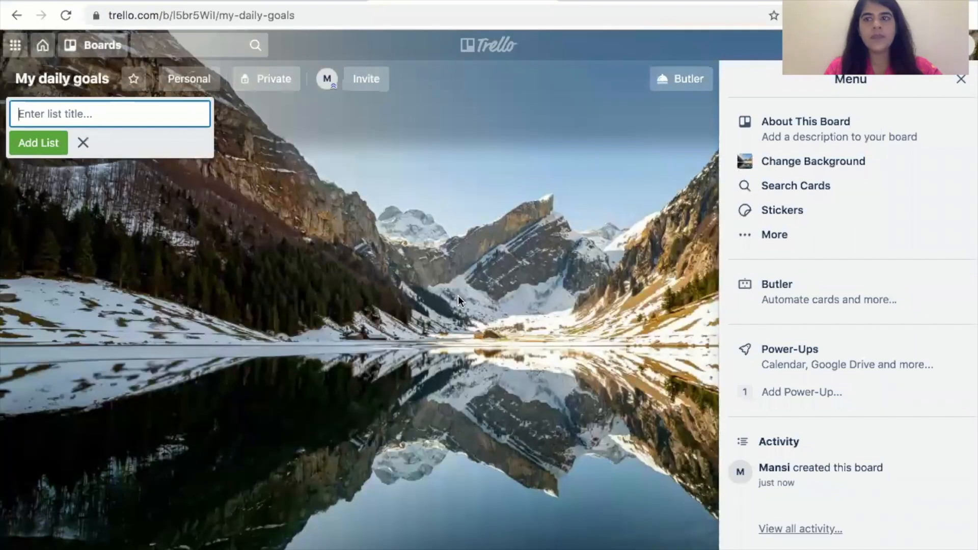
{"action": "left_click", "coordinate": [962, 80]}
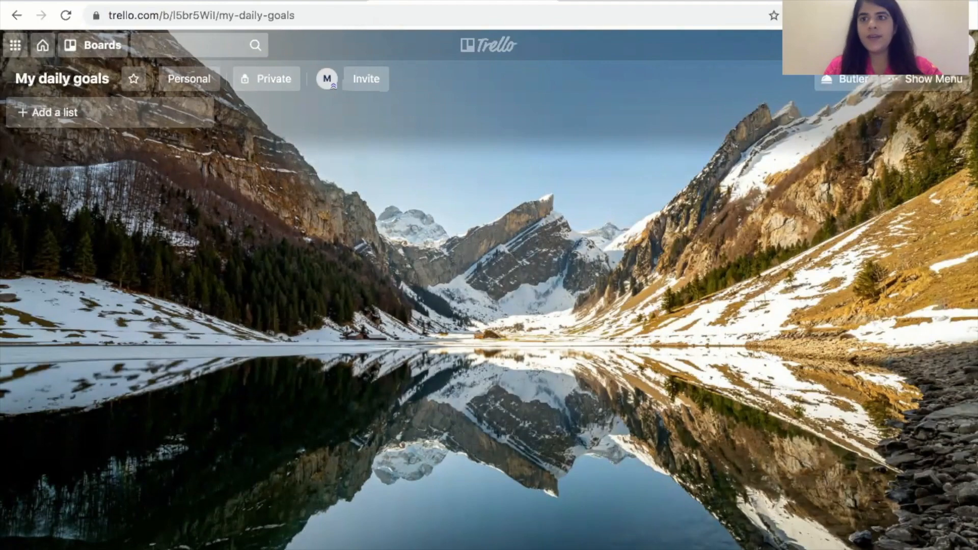
Add the lists "To-do" and "Doing" to the new board and enter "Done" as the third list's title
{"action": "left_click", "coordinate": [31, 109]}
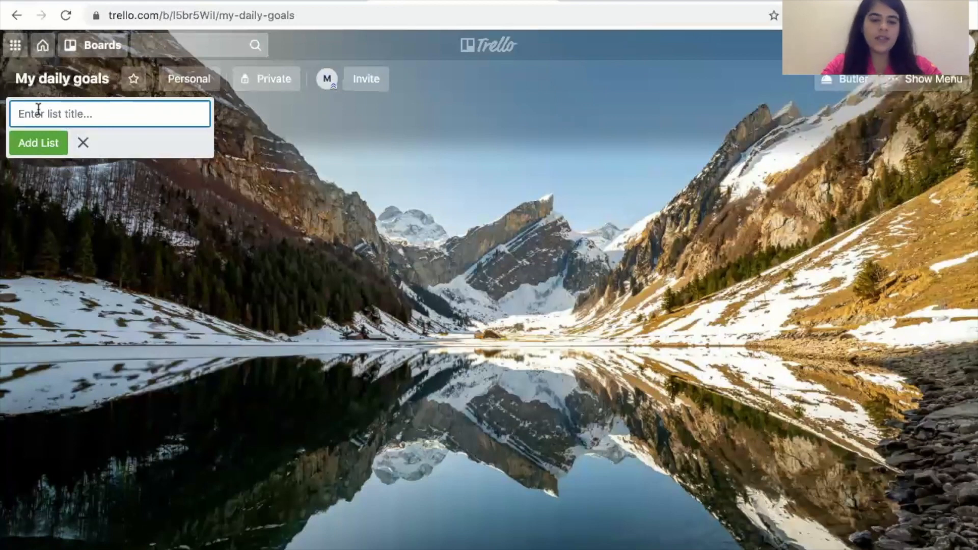
{"action": "type", "text": "To-do"}
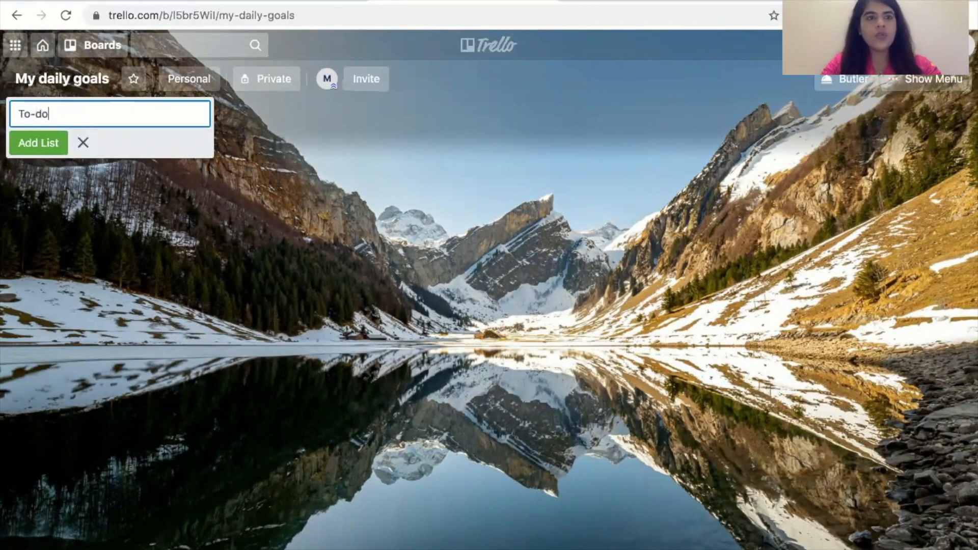
{"action": "left_click", "coordinate": [298, 144]}
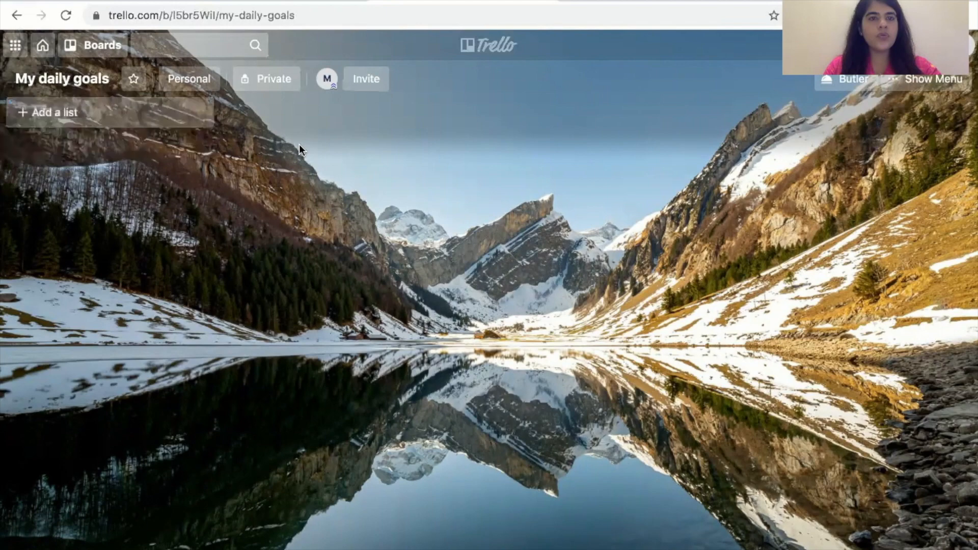
{"action": "left_click", "coordinate": [163, 113]}
{"action": "left_click", "coordinate": [44, 143]}
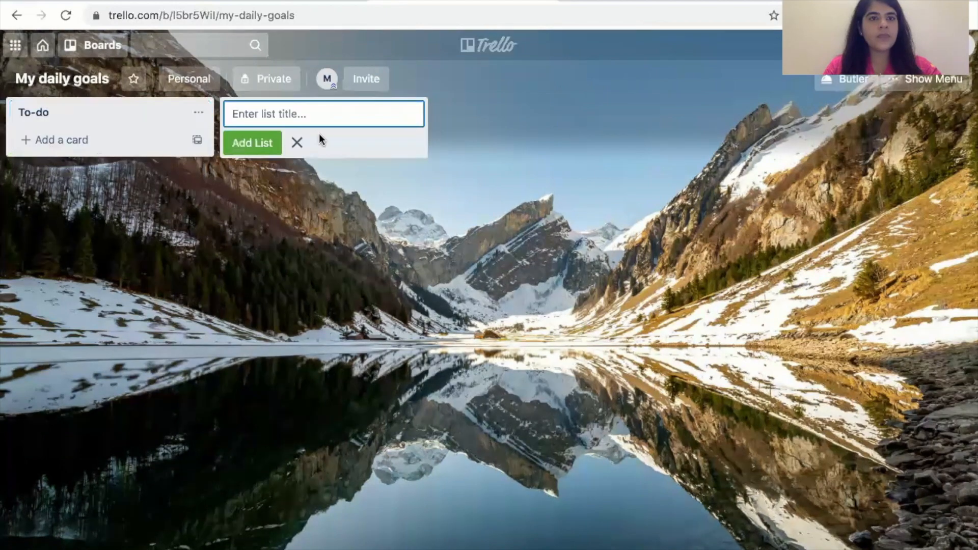
{"action": "type", "text": "Doing"}
{"action": "left_click", "coordinate": [261, 142]}
{"action": "type", "text": "Done"}
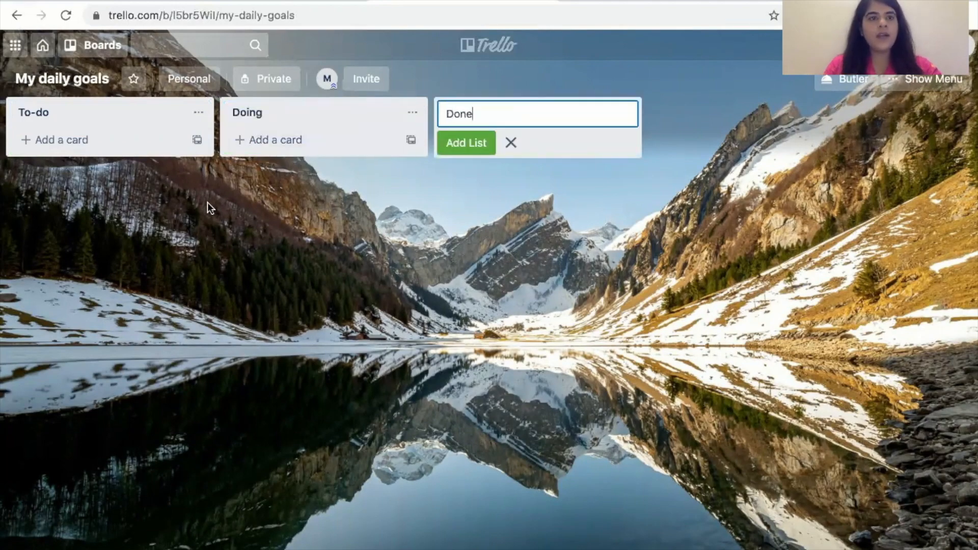
Add the cards "Complete homework", "Clean room" and "Send documents" to the To-do list and close the card entry
{"action": "left_click", "coordinate": [57, 141]}
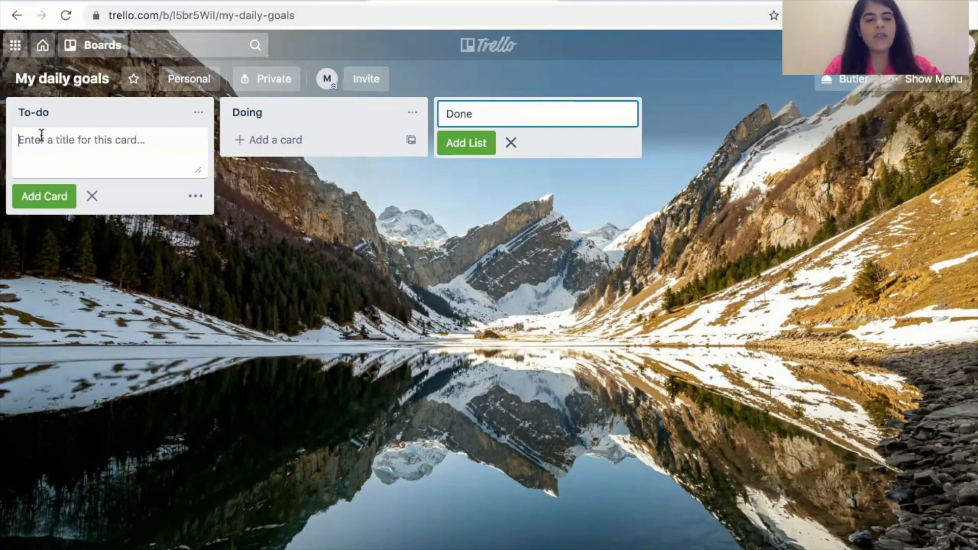
{"action": "type", "text": "Complete homework"}
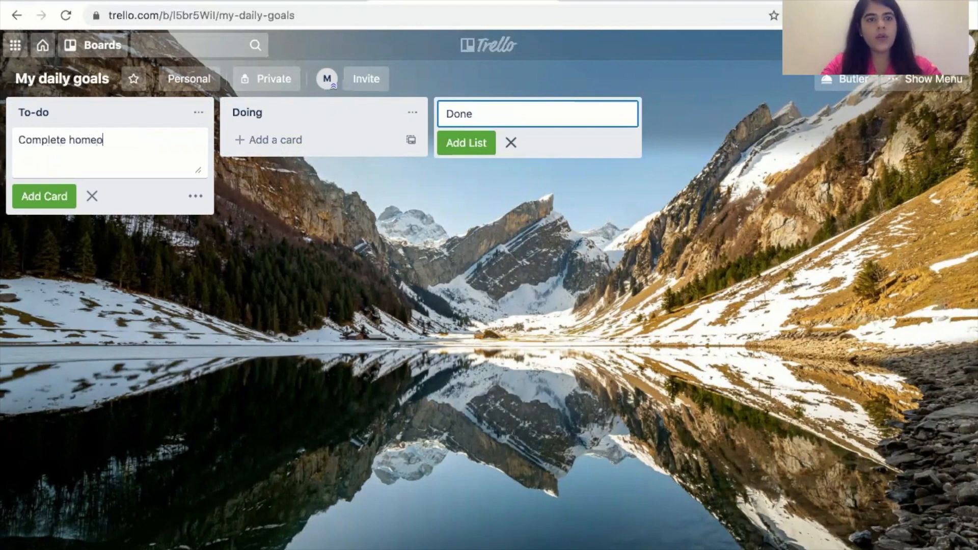
{"action": "left_click", "coordinate": [40, 196]}
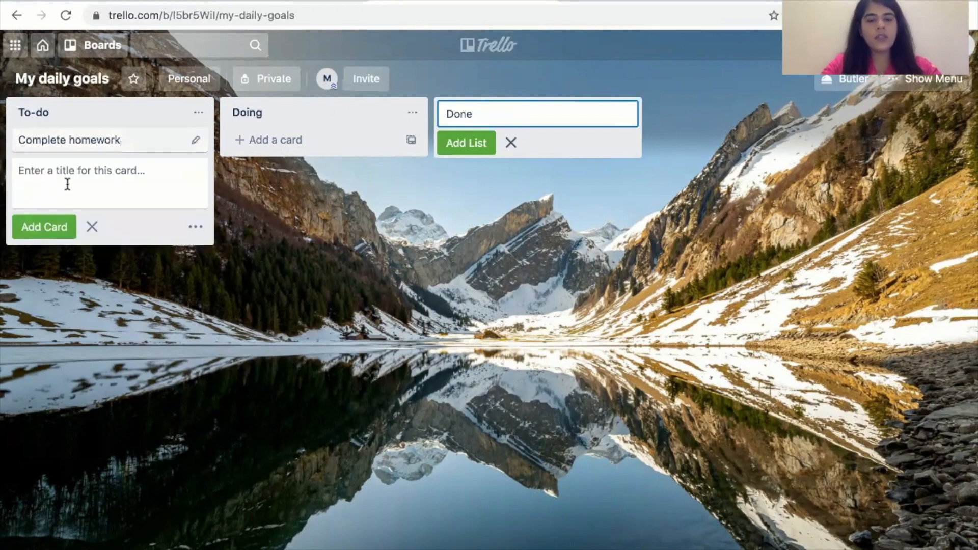
{"action": "type", "text": "Cle"}
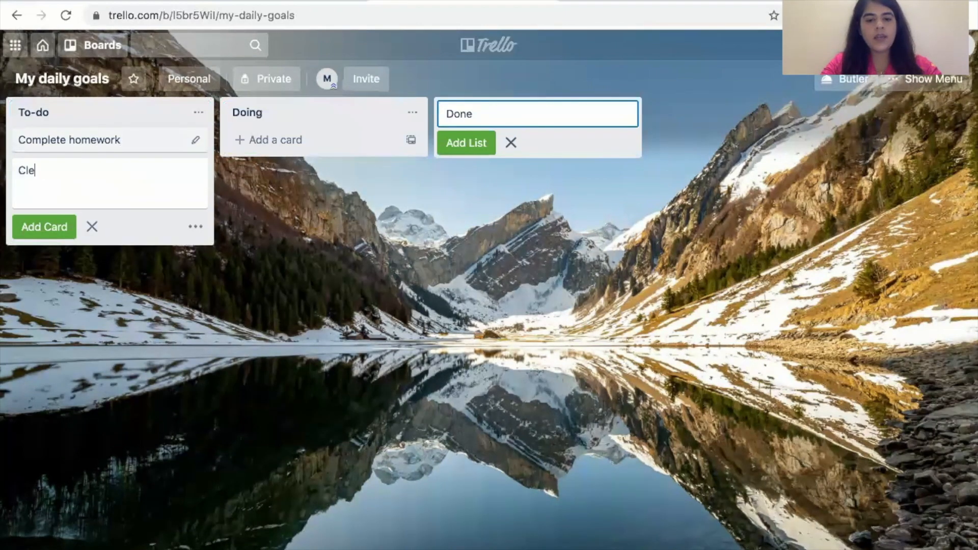
{"action": "type", "text": "an room"}
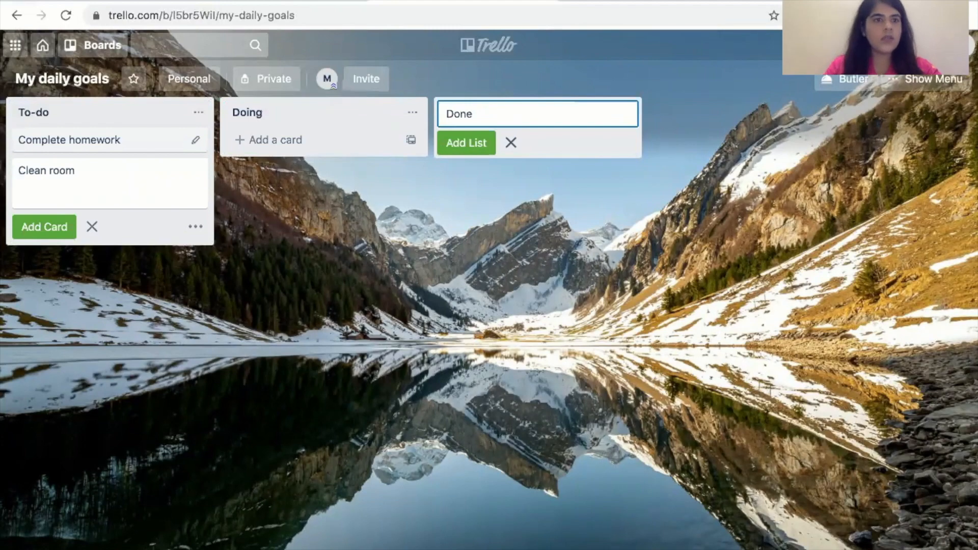
{"action": "left_click", "coordinate": [52, 227]}
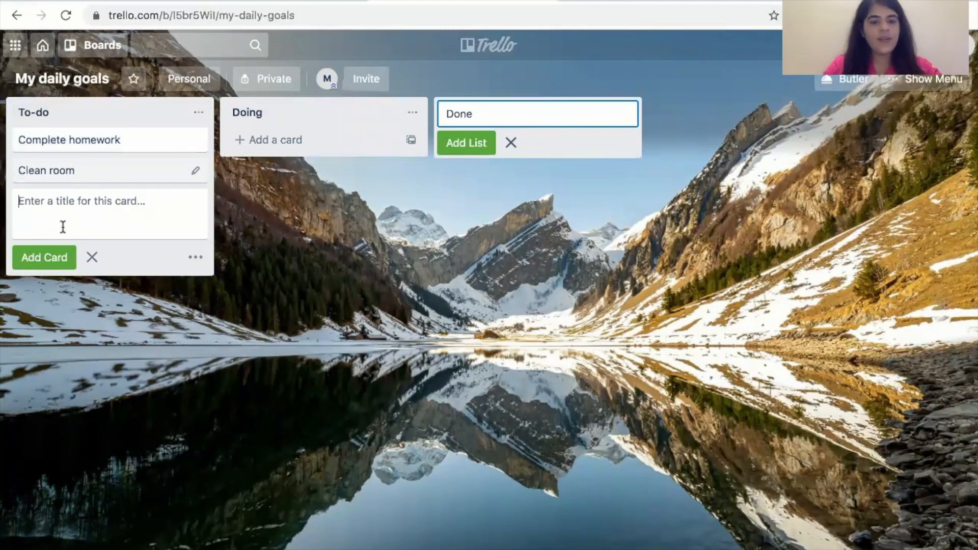
{"action": "type", "text": "Send docu"}
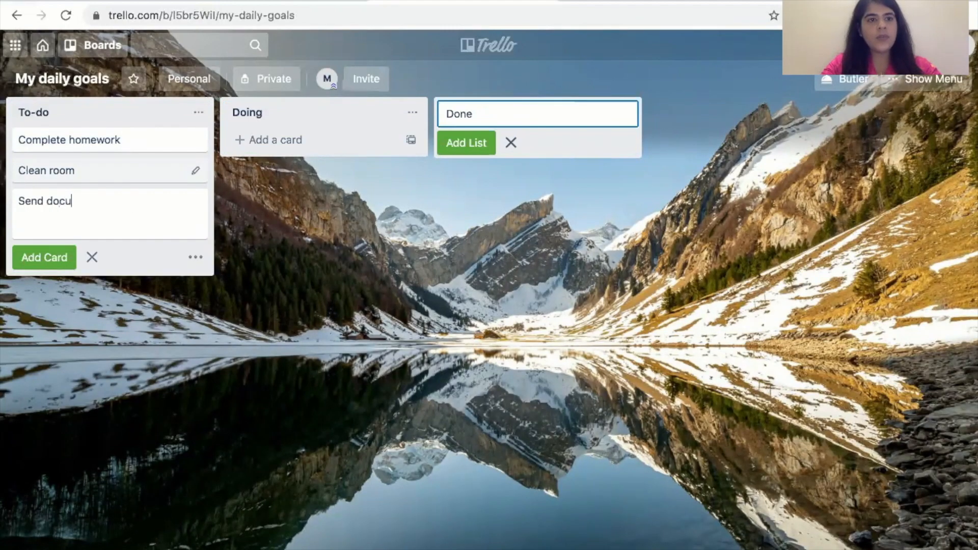
{"action": "type", "text": "ments"}
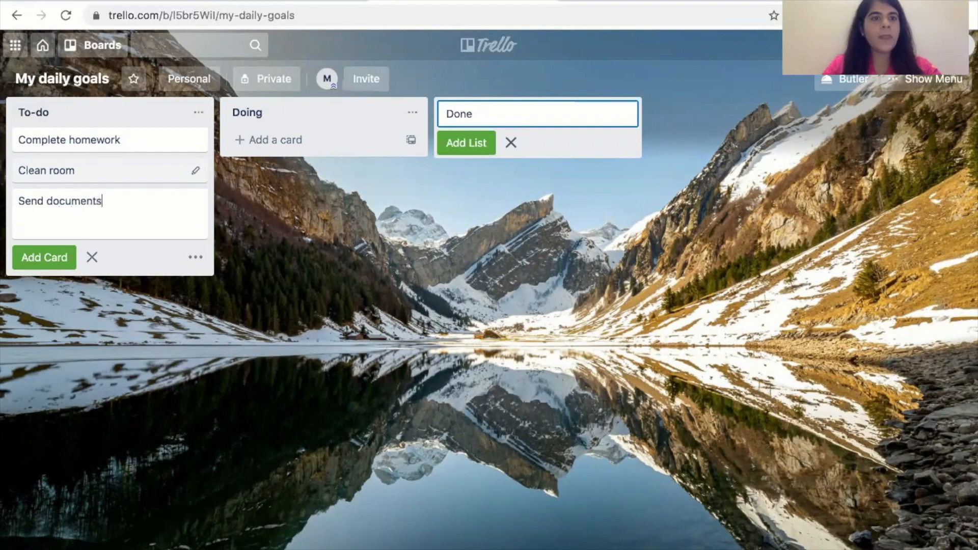
{"action": "left_click", "coordinate": [49, 259]}
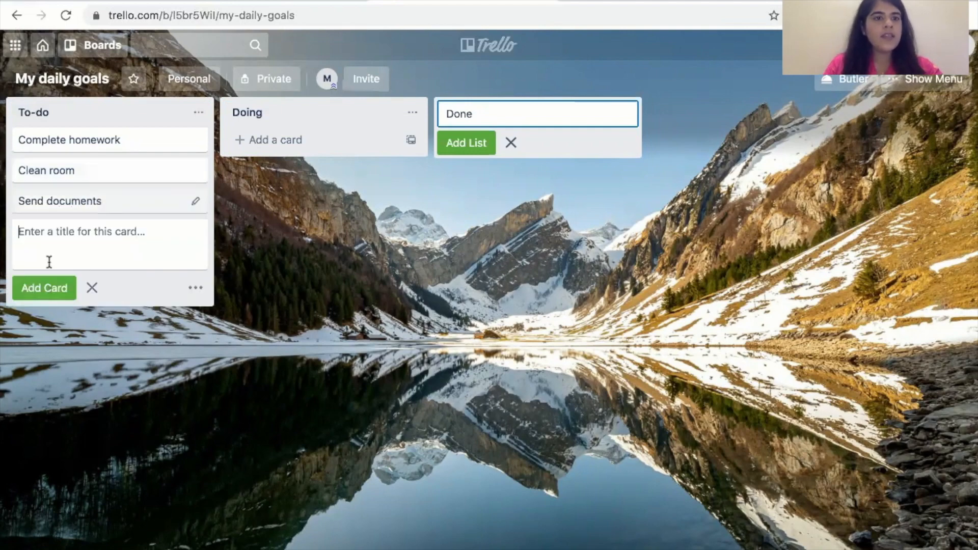
{"action": "left_click", "coordinate": [265, 243]}
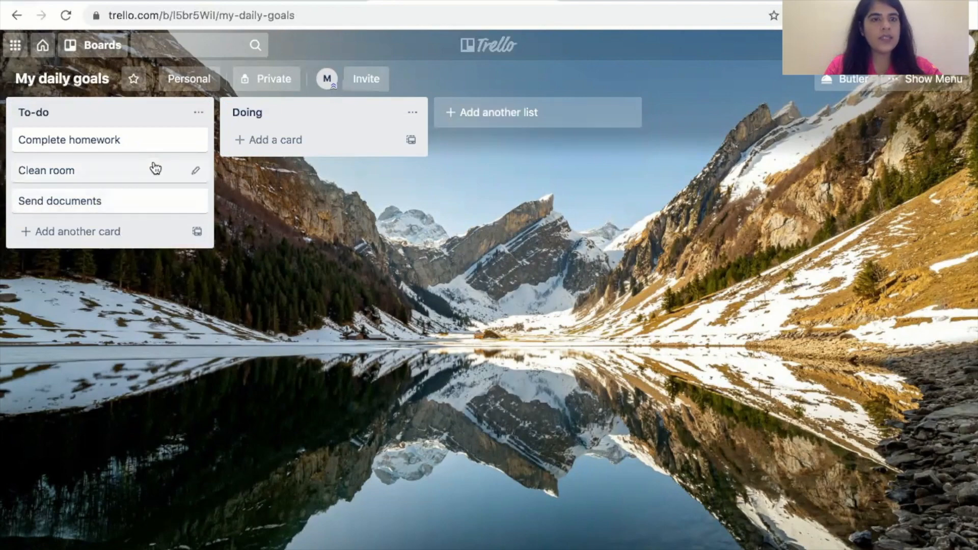
Switch to the My weekly goals board and open the "Create a flowchart" card in the To Do list
{"action": "left_click", "coordinate": [77, 50]}
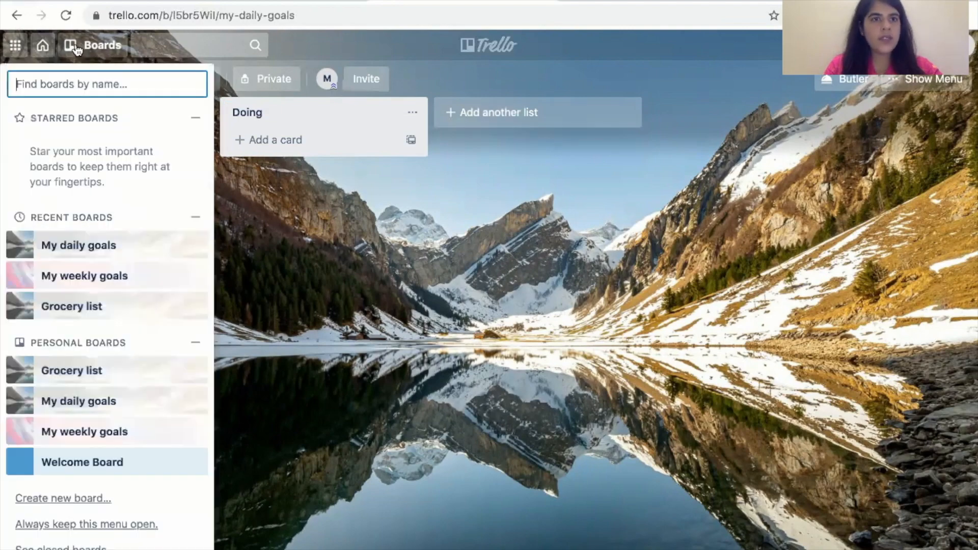
{"action": "left_click", "coordinate": [65, 276]}
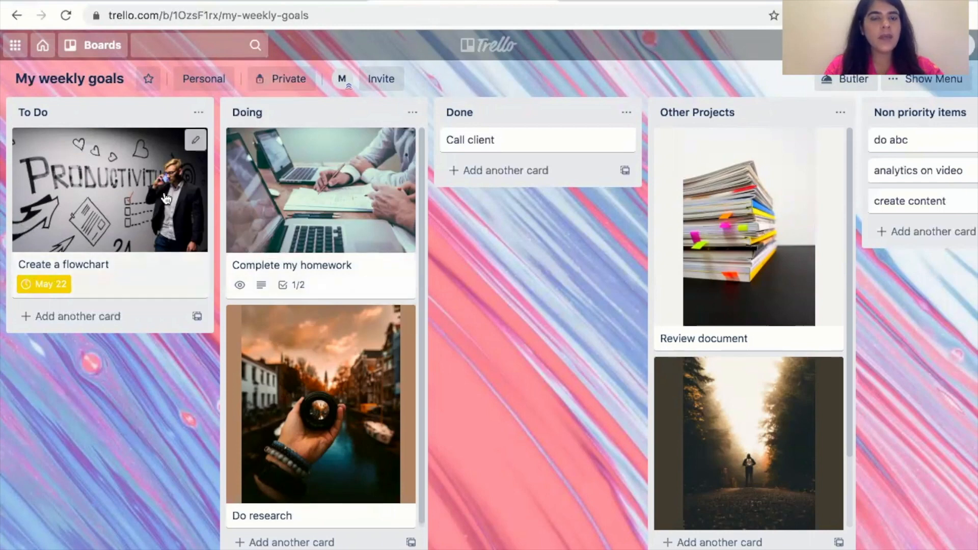
{"action": "left_click", "coordinate": [130, 220]}
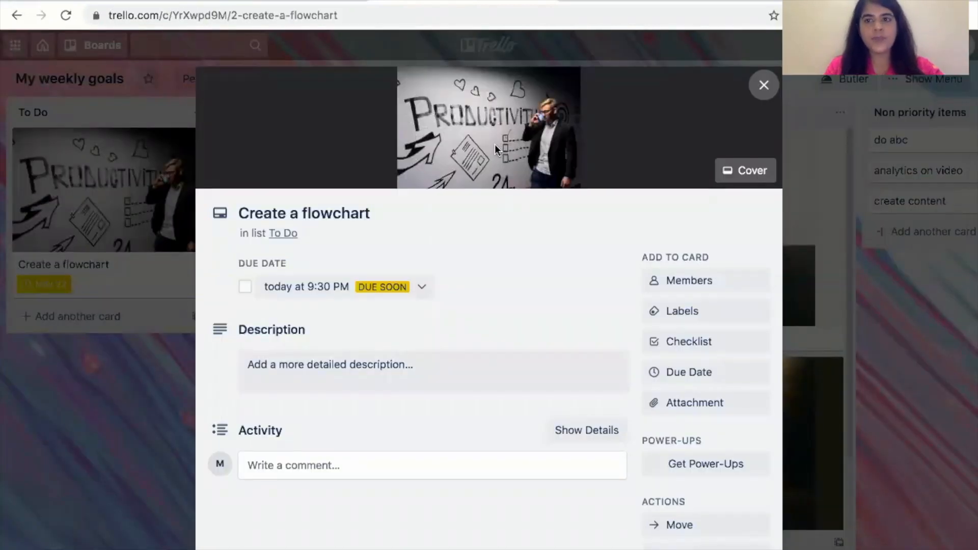
Replace the card's cover with the wall clock and potted plant picture from the suggested "Minimal" search
{"action": "left_click", "coordinate": [733, 179]}
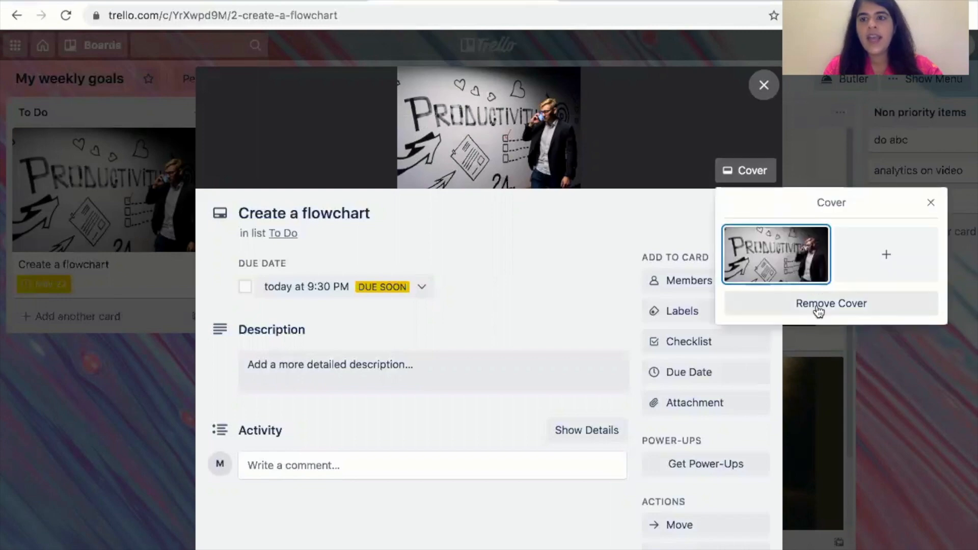
{"action": "left_click", "coordinate": [868, 250]}
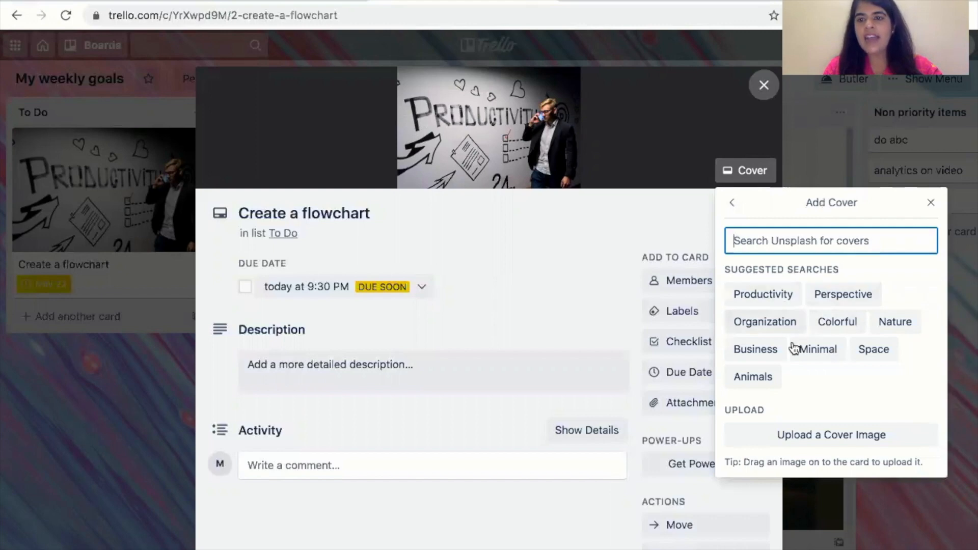
{"action": "left_click", "coordinate": [819, 356]}
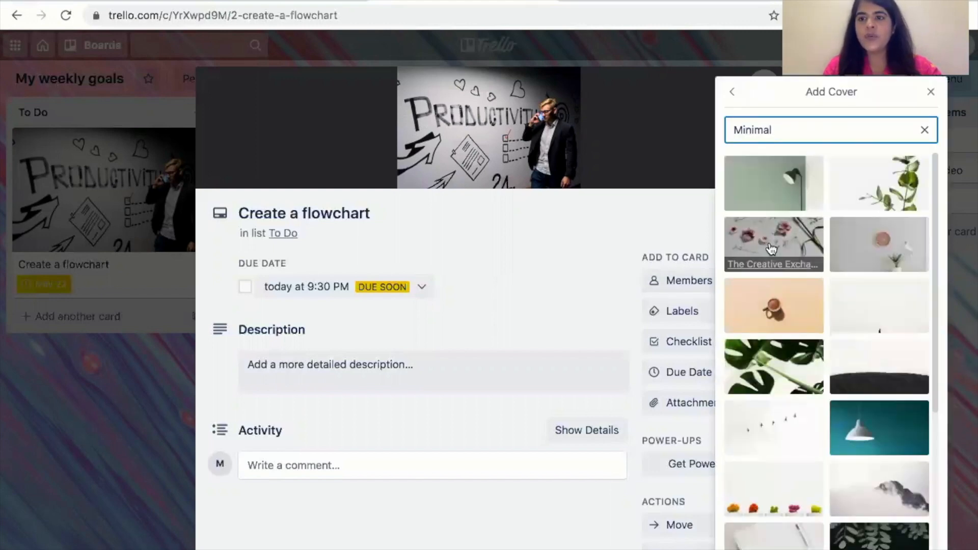
{"action": "left_click", "coordinate": [854, 242]}
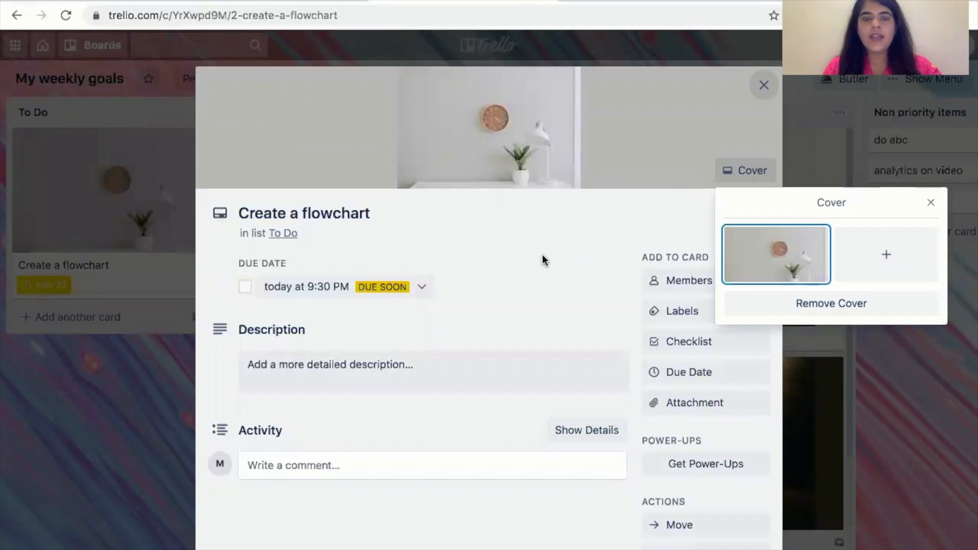
{"action": "left_click", "coordinate": [542, 258]}
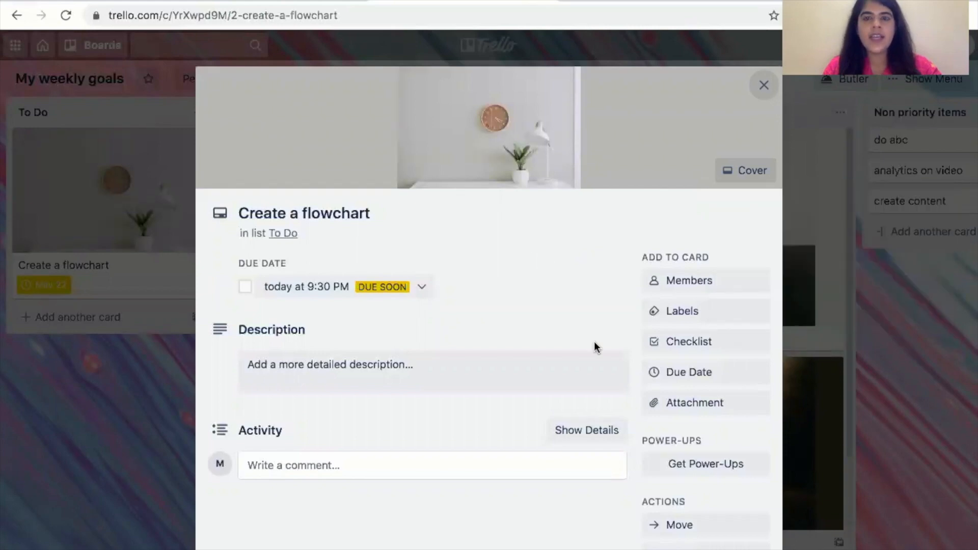
Look at the members who can be assigned to the card and give the card the red Marketing label
{"action": "left_click", "coordinate": [676, 285]}
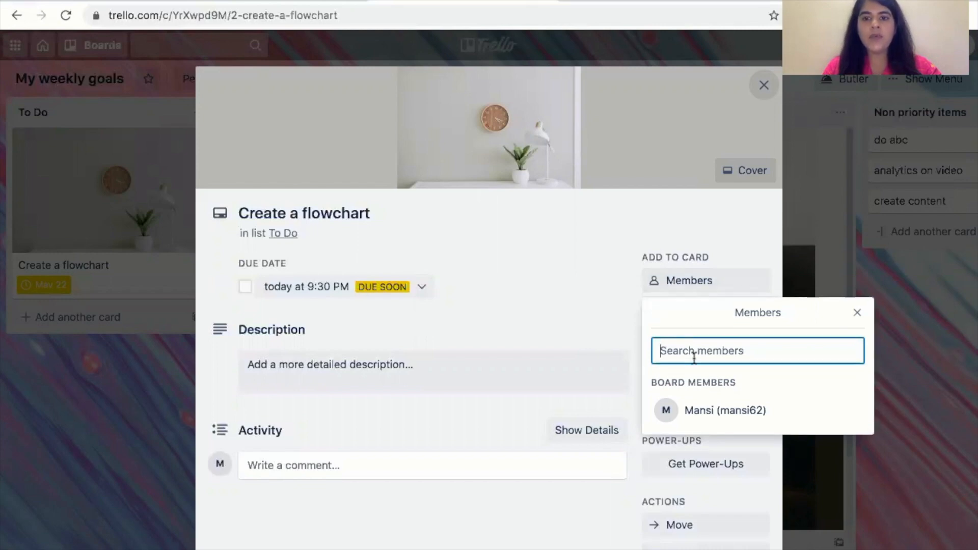
{"action": "left_click", "coordinate": [586, 264]}
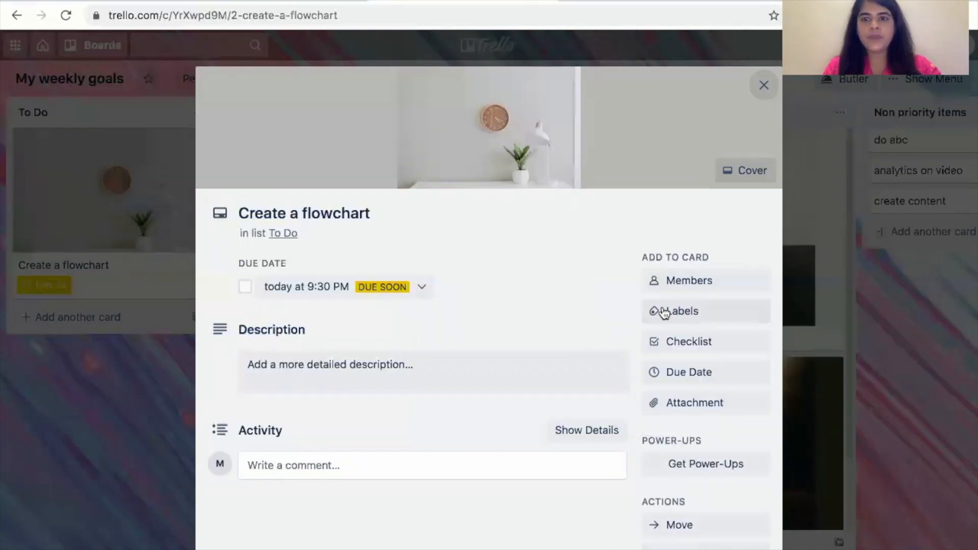
{"action": "left_click", "coordinate": [667, 312]}
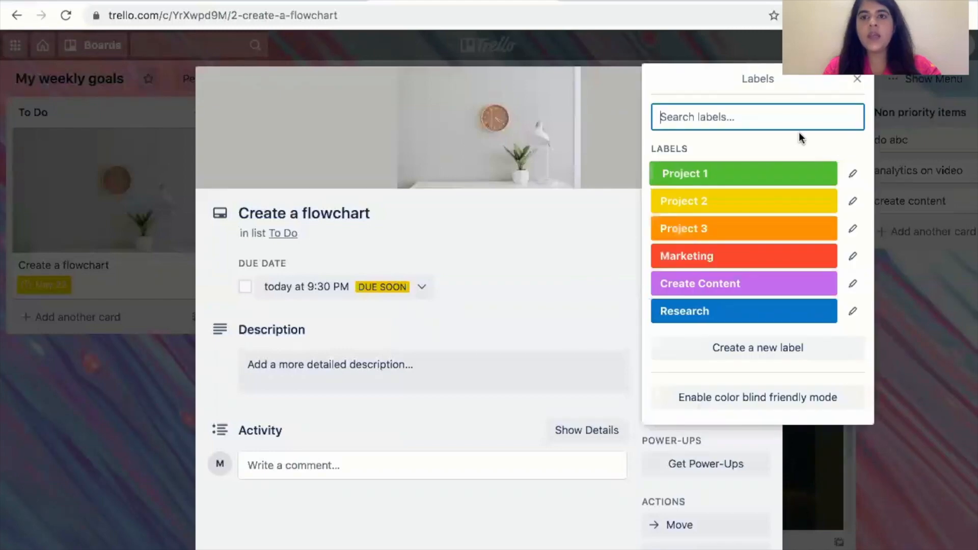
{"action": "left_click", "coordinate": [671, 260]}
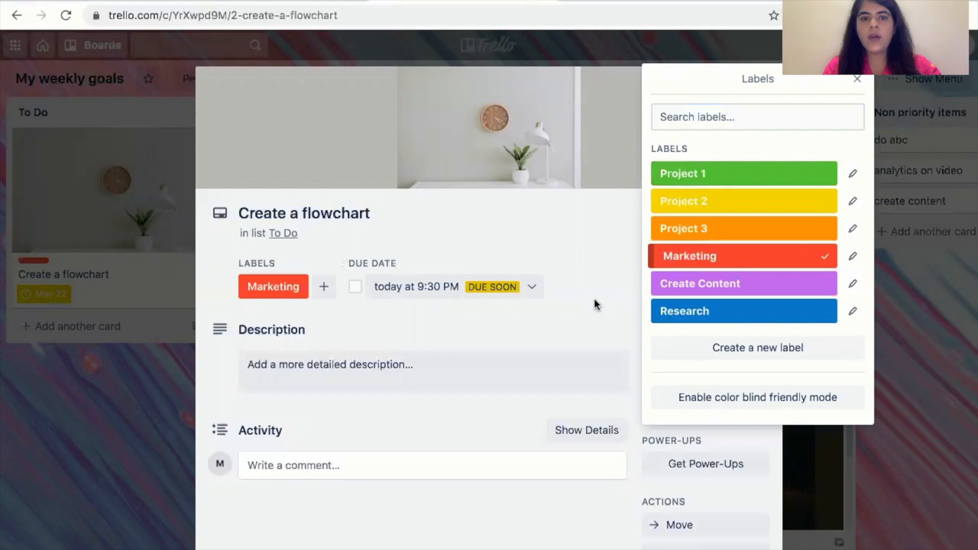
{"action": "left_click", "coordinate": [584, 312]}
Add a checklist titled "To-do" to the "Create a flowchart" card
{"action": "scroll", "coordinate": [582, 313], "scroll_direction": "down", "scroll_amount": 1}
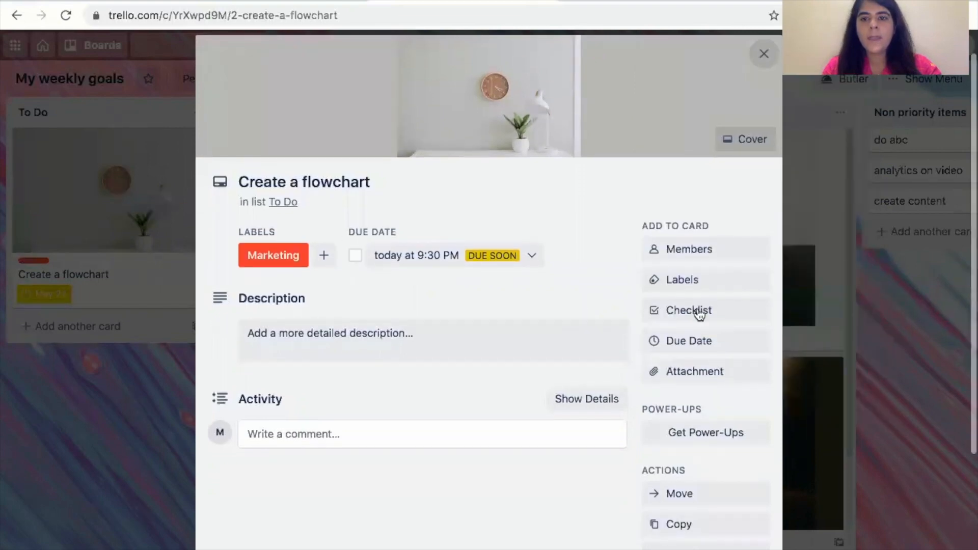
{"action": "left_click", "coordinate": [700, 312]}
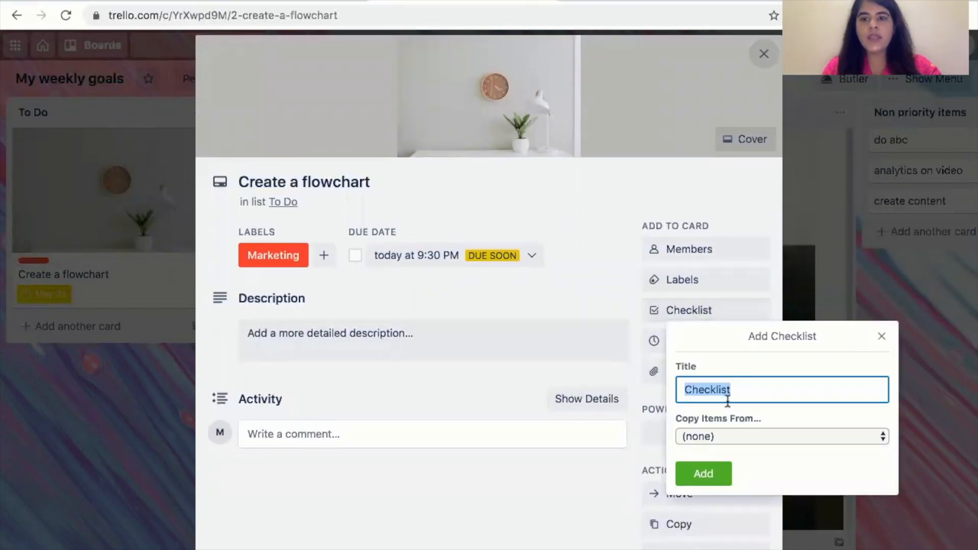
{"action": "type", "text": "Tod-"}
{"action": "type", "text": "o-do"}
{"action": "left_click", "coordinate": [708, 478]}
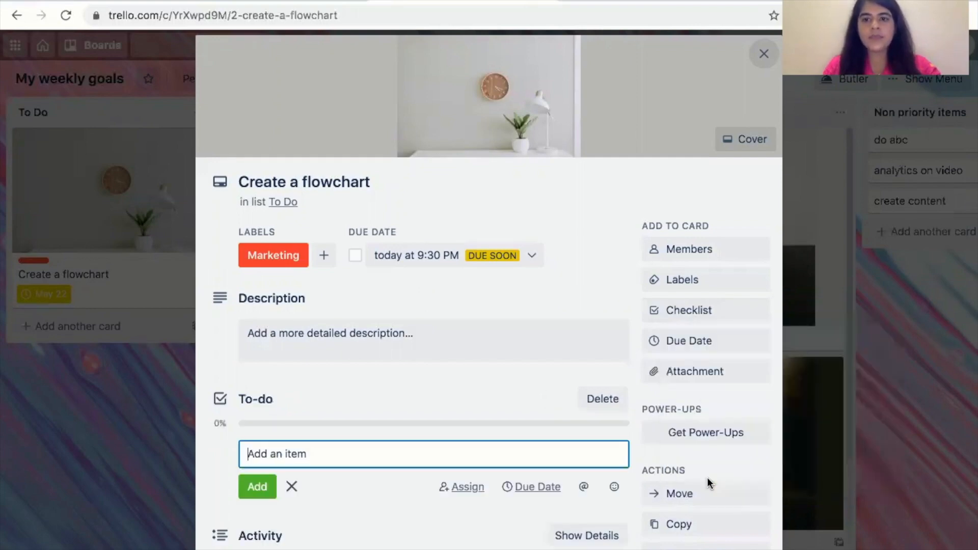
Add the items "Create content", "Review" and "abc" to the To-do checklist
{"action": "type", "text": "Cr"}
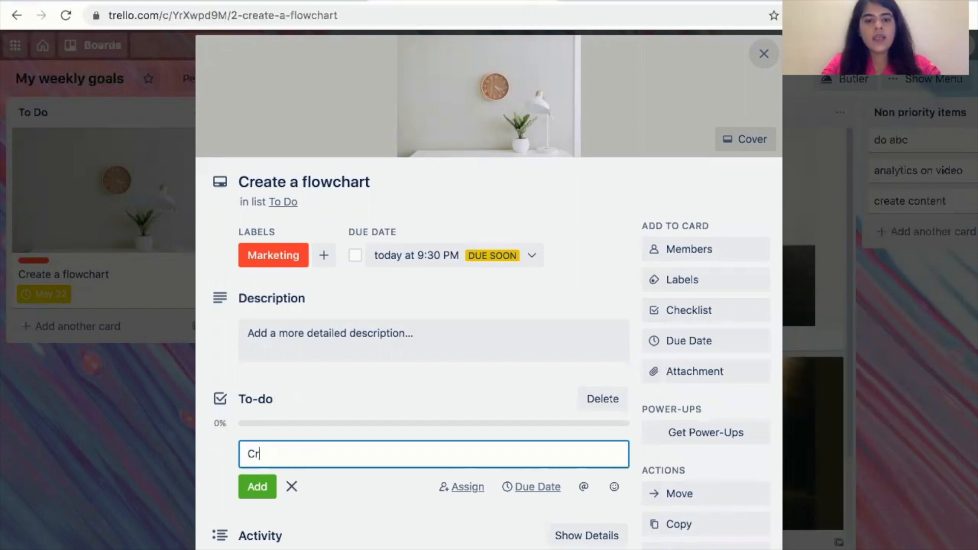
{"action": "type", "text": "eate contetn"}
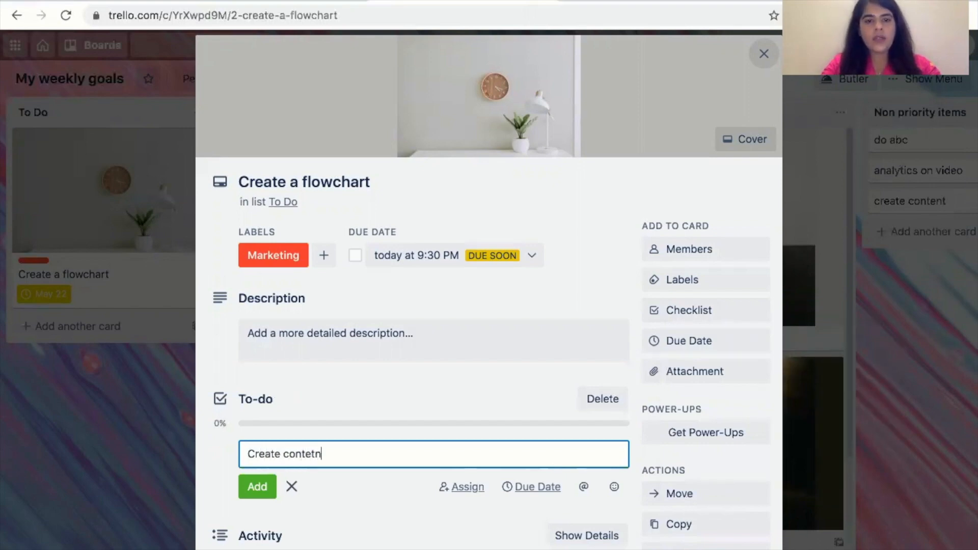
{"action": "key", "text": "Return"}
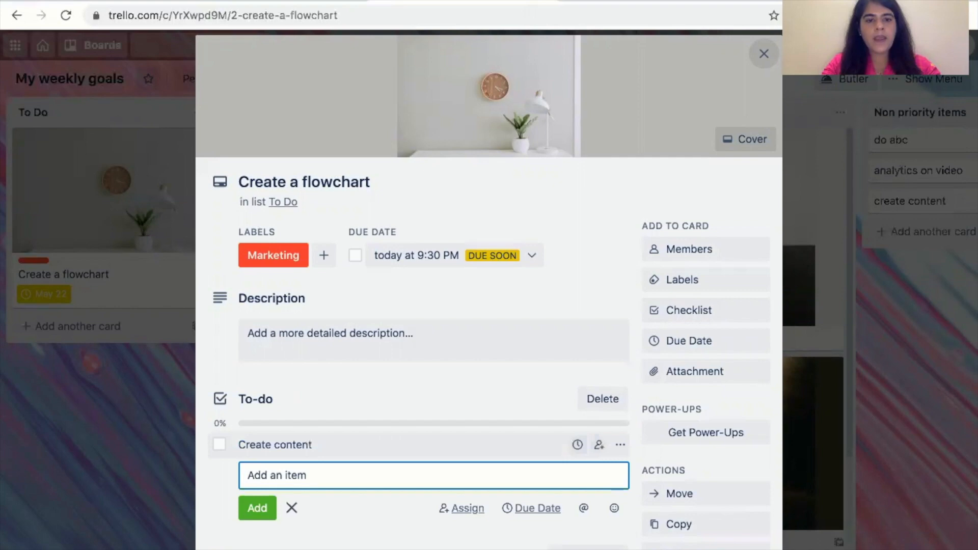
{"action": "type", "text": "Review"}
{"action": "key", "text": "Return"}
{"action": "type", "text": "abc"}
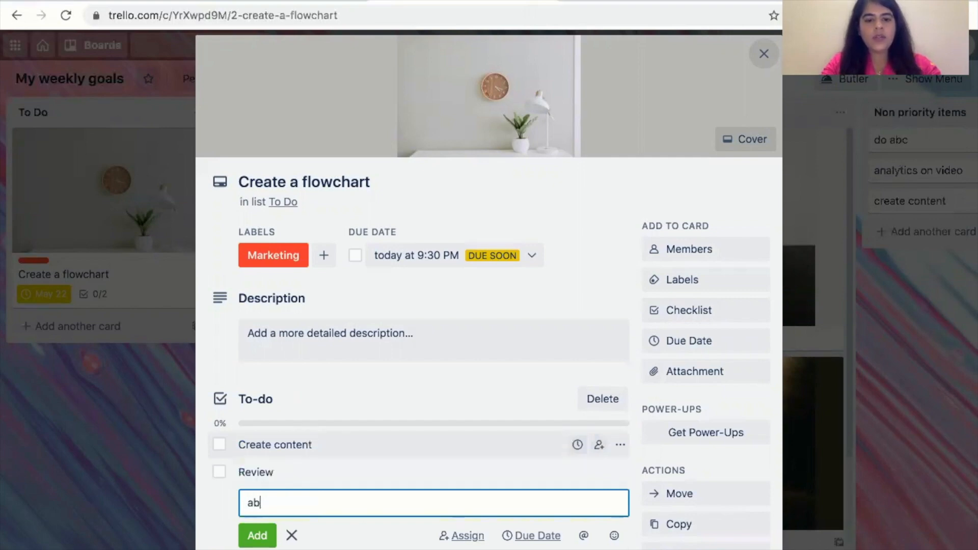
{"action": "key", "text": "Return"}
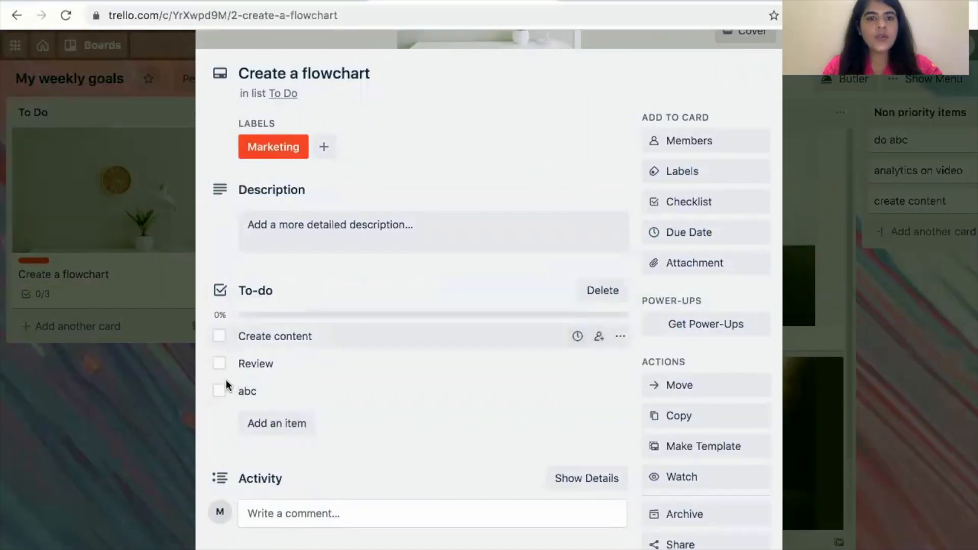
Mark the "Create content" checklist item as complete, then hide the completed items and show them again
{"action": "left_click", "coordinate": [221, 337]}
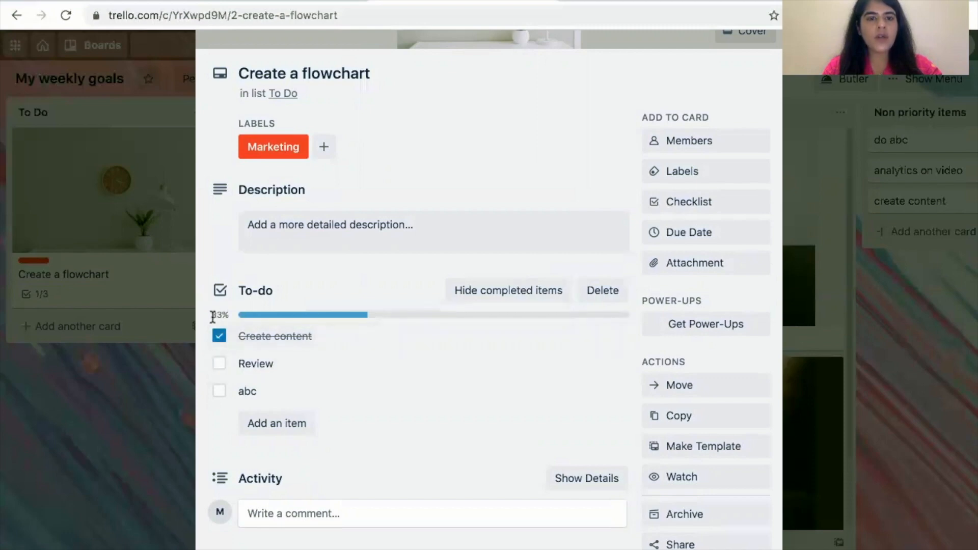
{"action": "left_click", "coordinate": [487, 298]}
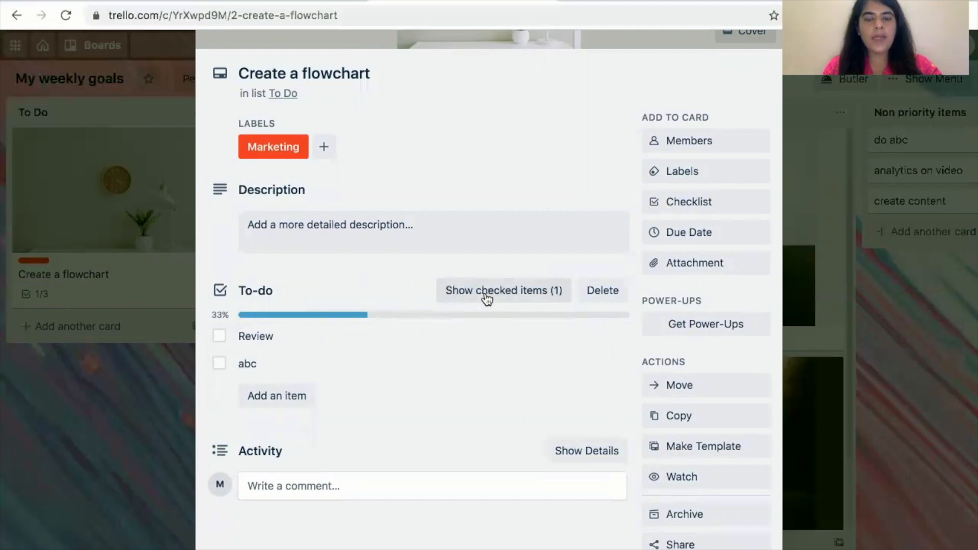
{"action": "left_click", "coordinate": [487, 298]}
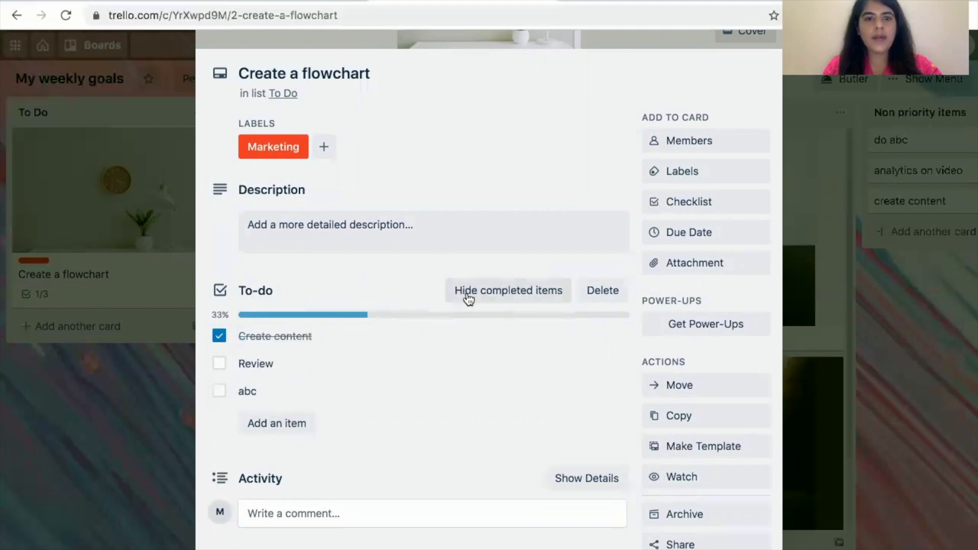
Give the "Create a flowchart" card a due date of 5/27/2020 at 8:11 PM with a reminder 1 Hour Before
{"action": "scroll", "coordinate": [489, 369], "scroll_direction": "up", "scroll_amount": 2}
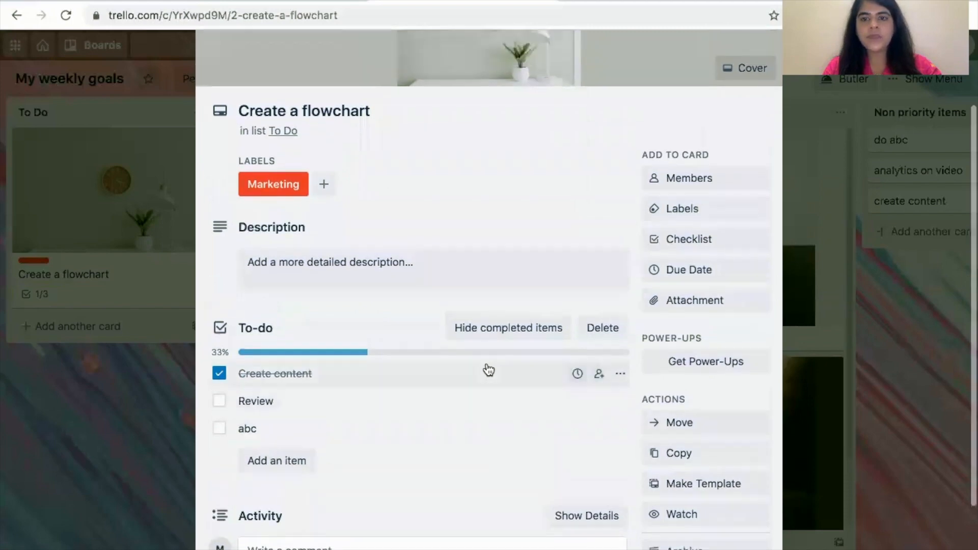
{"action": "left_click", "coordinate": [706, 274]}
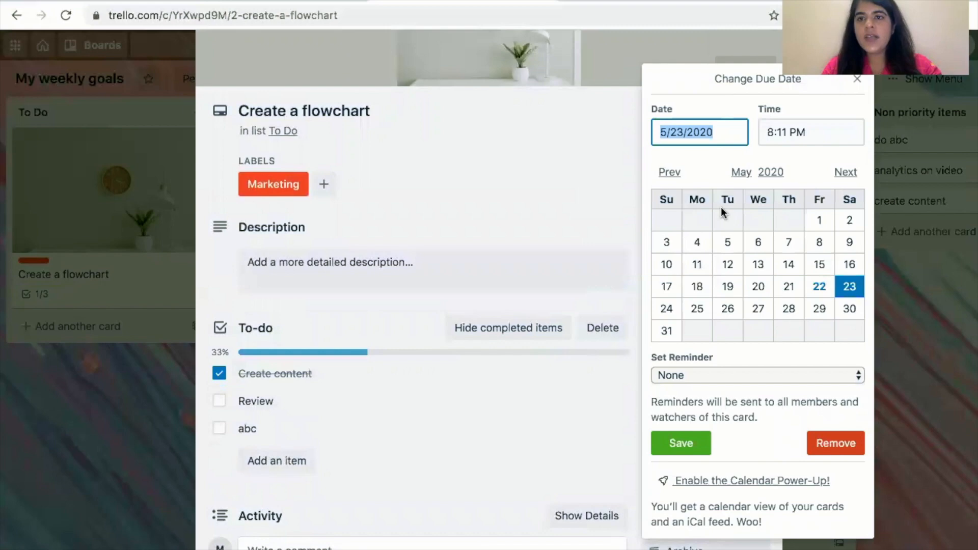
{"action": "left_click", "coordinate": [763, 308]}
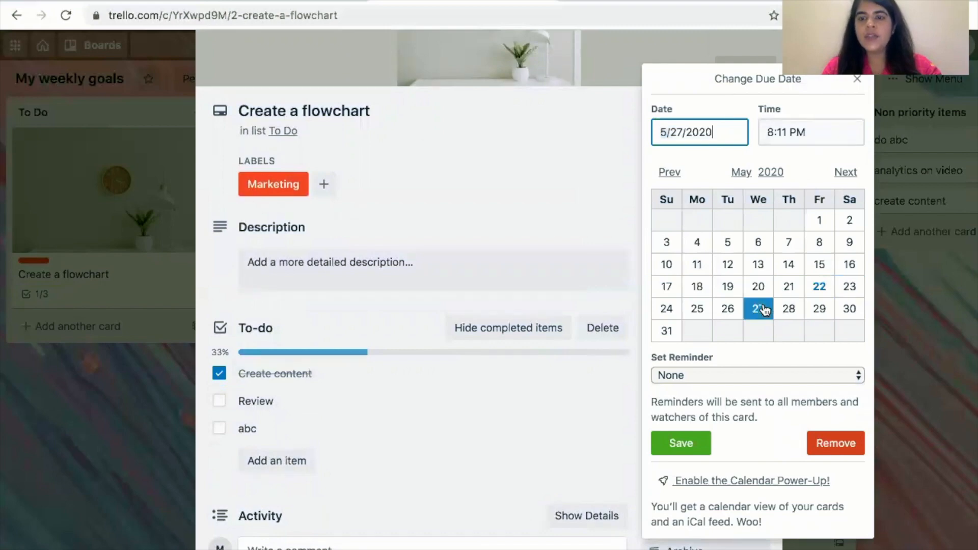
{"action": "left_click", "coordinate": [783, 134]}
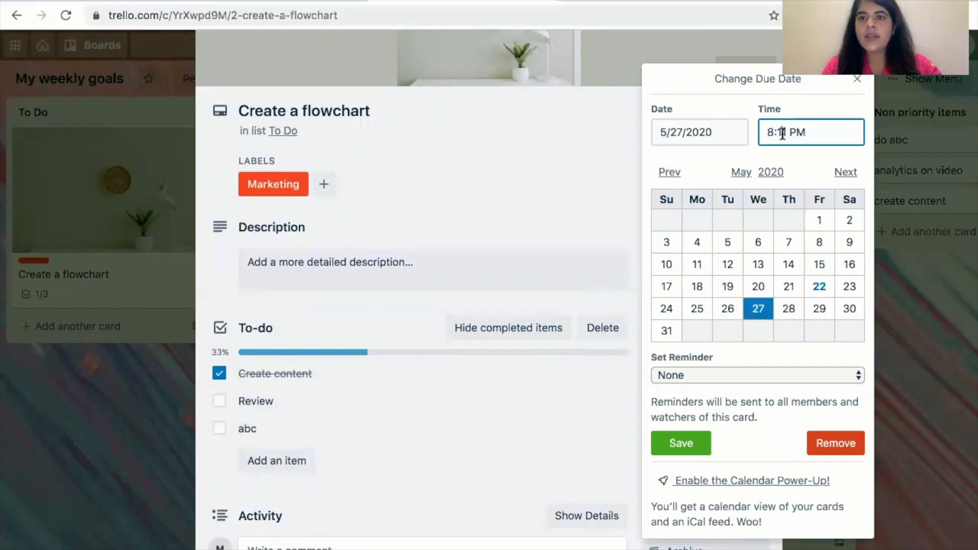
{"action": "left_click", "coordinate": [689, 371]}
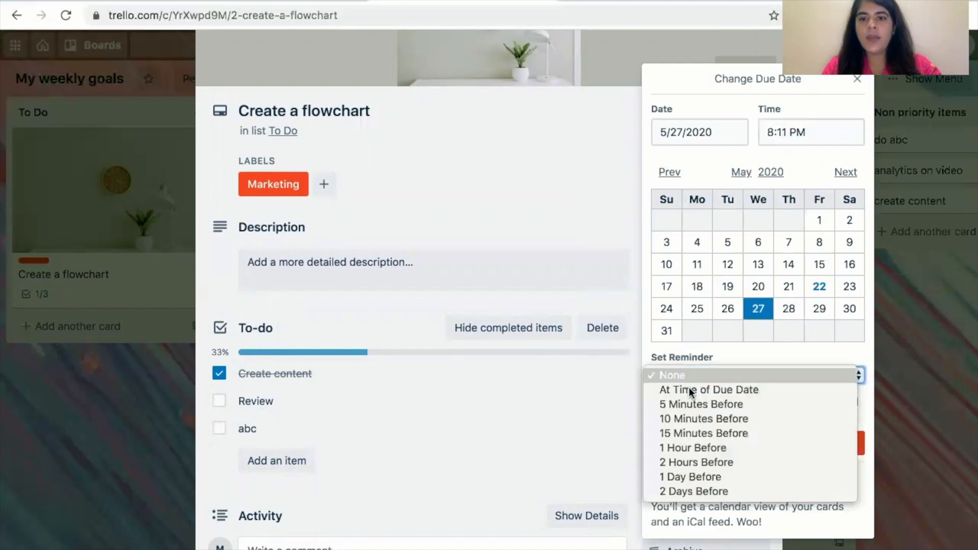
{"action": "left_click", "coordinate": [682, 446]}
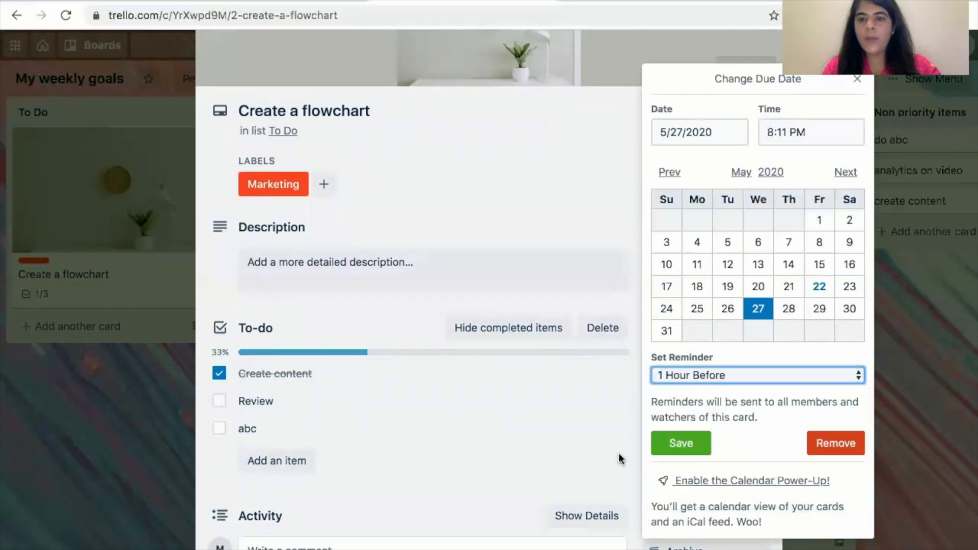
{"action": "left_click", "coordinate": [693, 451]}
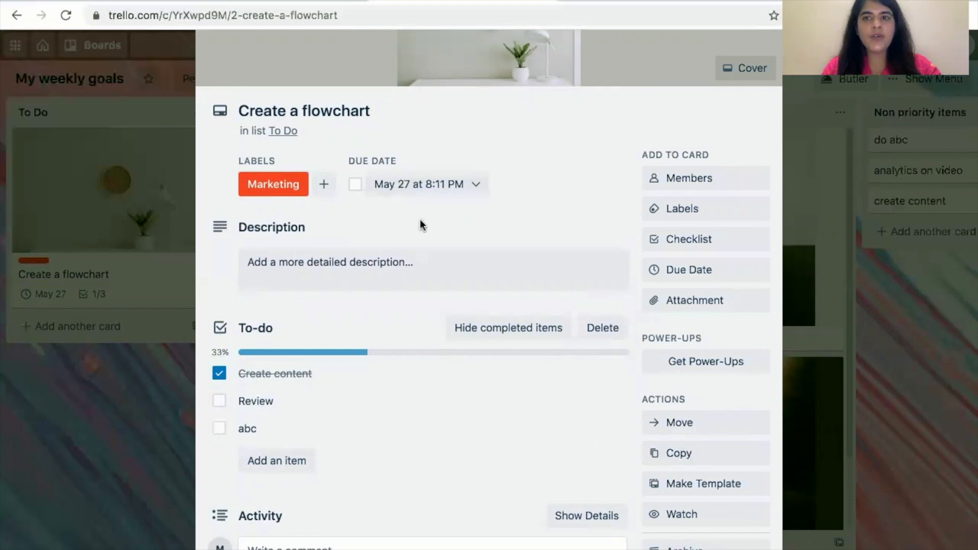
Close the "Create a flowchart" card and move the "Complete my homework" card from the Doing list to the Done list
{"action": "scroll", "coordinate": [421, 224], "scroll_direction": "up", "scroll_amount": 1}
{"action": "scroll", "coordinate": [421, 223], "scroll_direction": "up", "scroll_amount": 3}
{"action": "scroll", "coordinate": [420, 219], "scroll_direction": "down", "scroll_amount": 5}
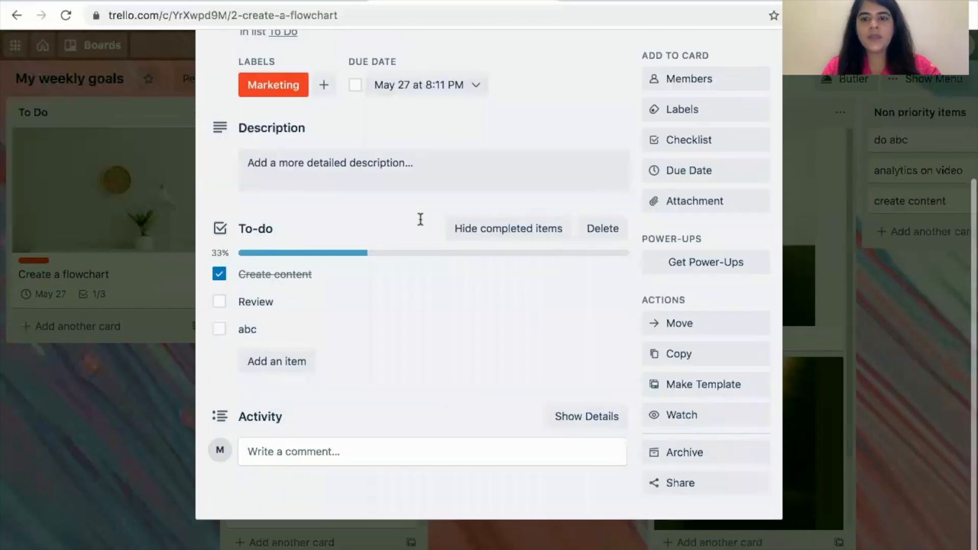
{"action": "scroll", "coordinate": [420, 219], "scroll_direction": "up", "scroll_amount": 4}
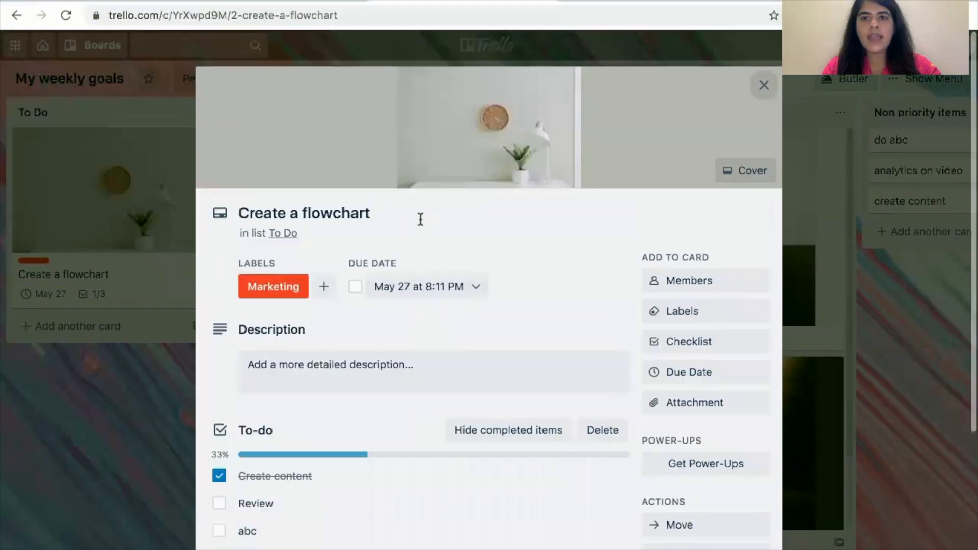
{"action": "left_click", "coordinate": [764, 85]}
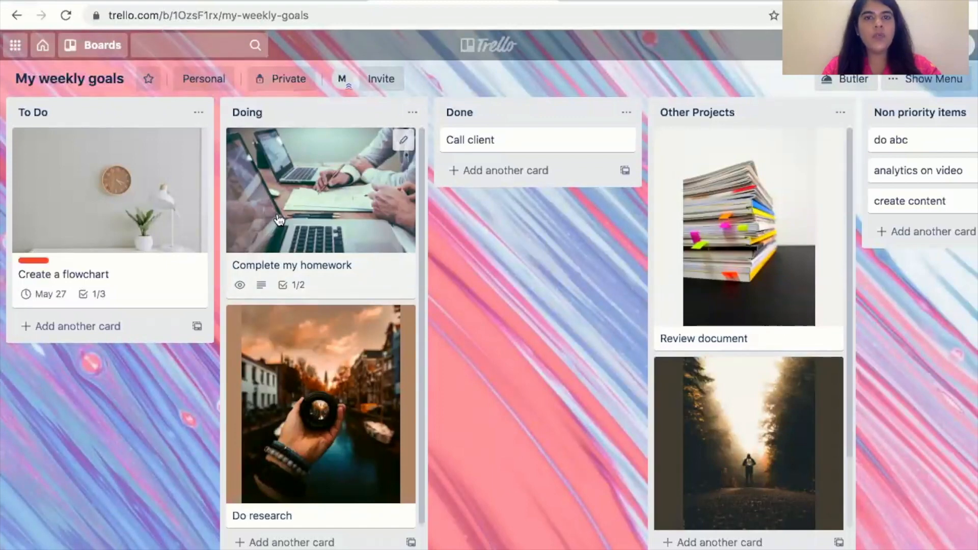
{"action": "left_click_drag", "start_coordinate": [289, 200], "coordinate": [488, 242]}
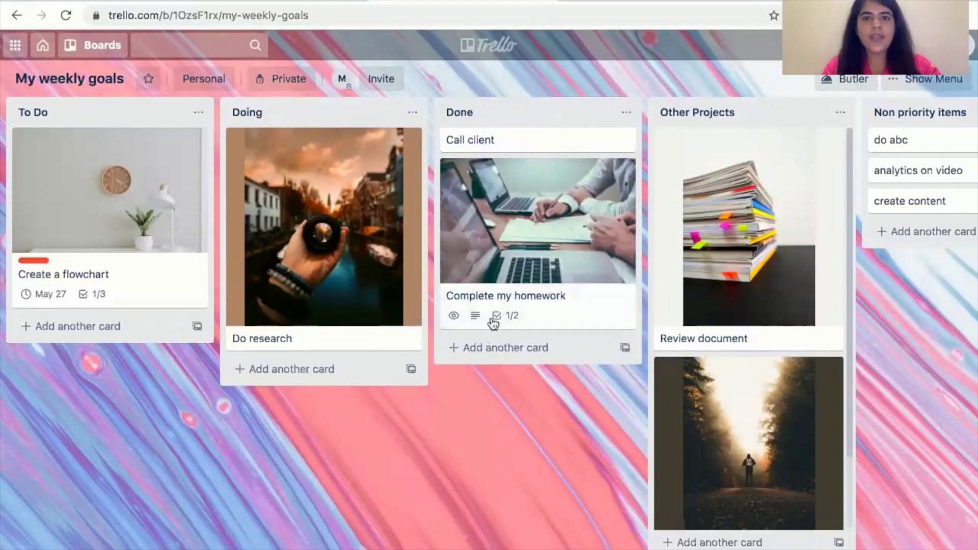
{"action": "left_click", "coordinate": [631, 117]}
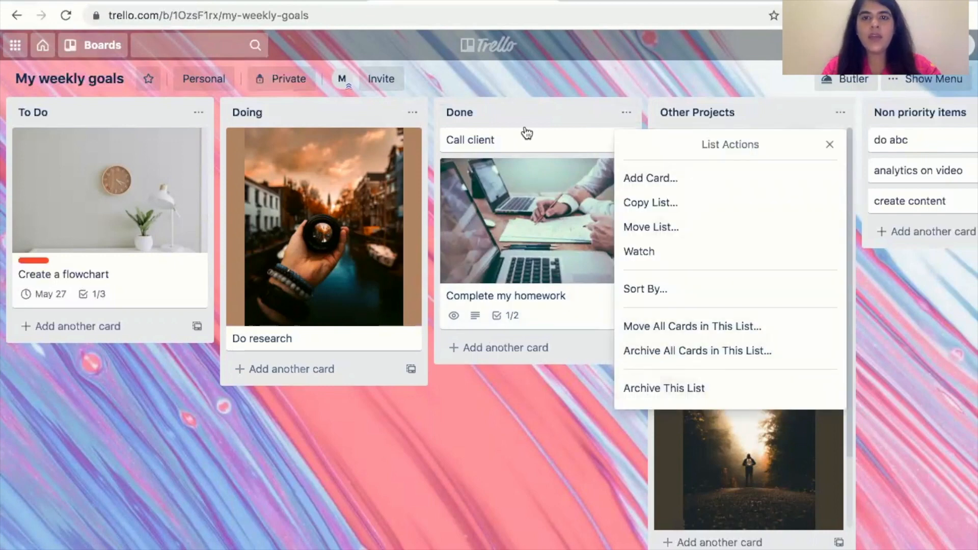
{"action": "left_click", "coordinate": [521, 112]}
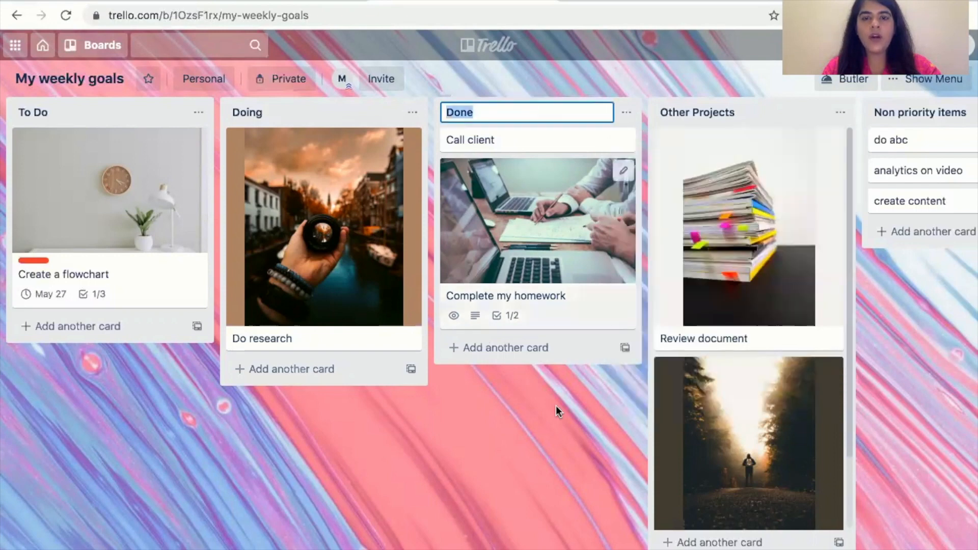
{"action": "left_click", "coordinate": [581, 349]}
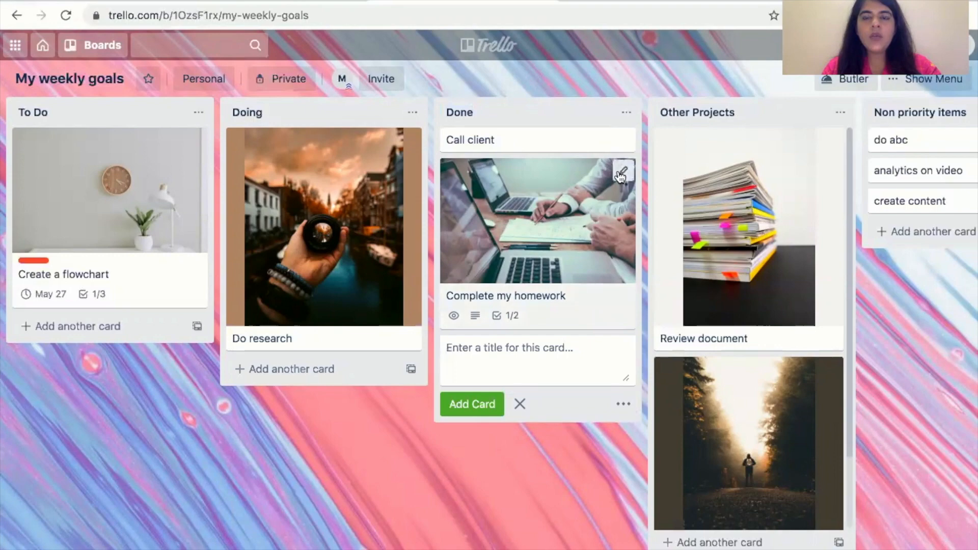
{"action": "left_click", "coordinate": [618, 172]}
{"action": "left_click", "coordinate": [303, 457]}
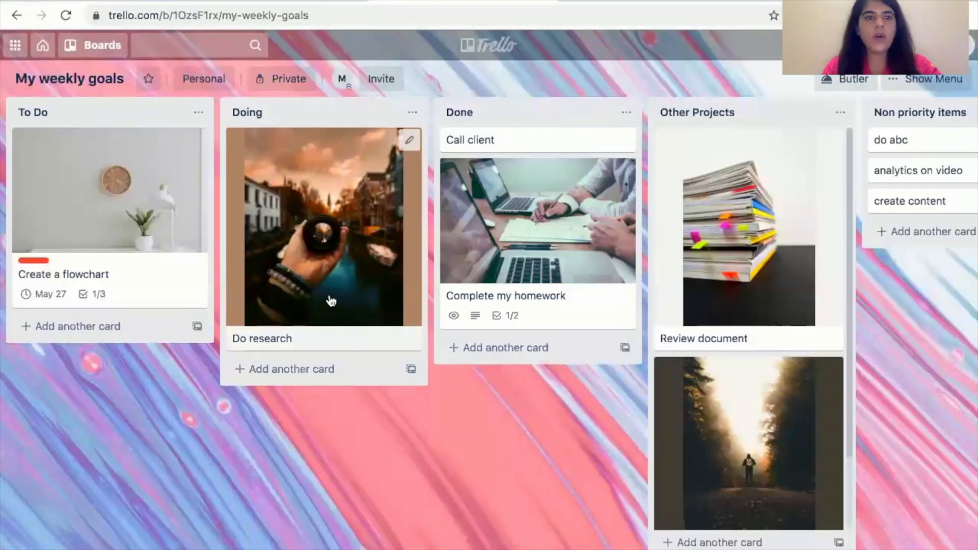
Post the comment "We are waiting for a response" on the "Create a flowchart" card with watching enabled
{"action": "left_click", "coordinate": [162, 213]}
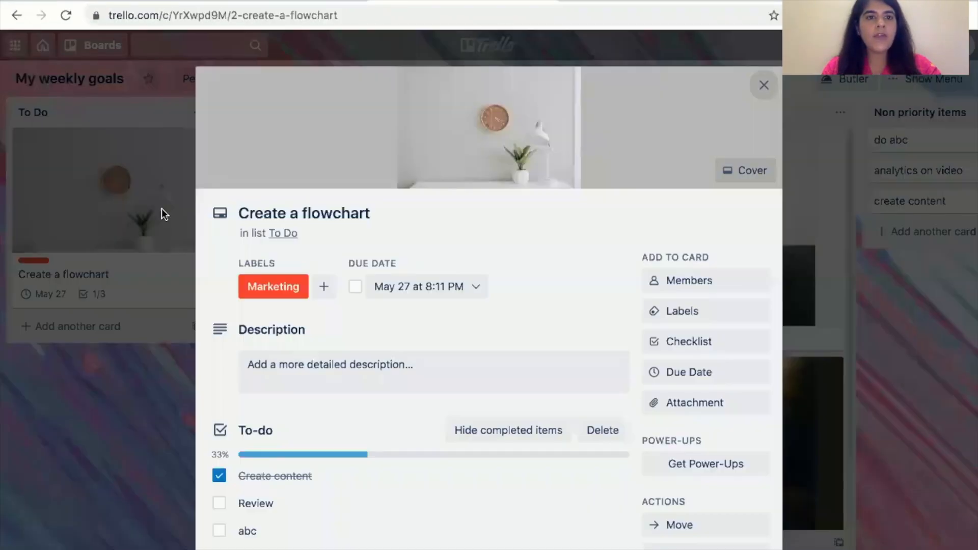
{"action": "scroll", "coordinate": [551, 548], "scroll_direction": "down", "scroll_amount": 1}
{"action": "scroll", "coordinate": [552, 548], "scroll_direction": "down", "scroll_amount": 4}
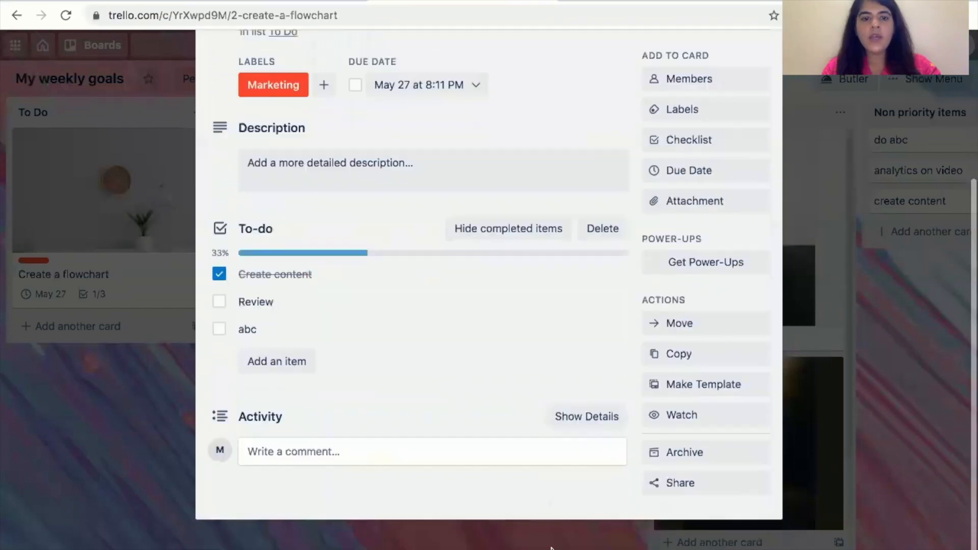
{"action": "left_click", "coordinate": [361, 454]}
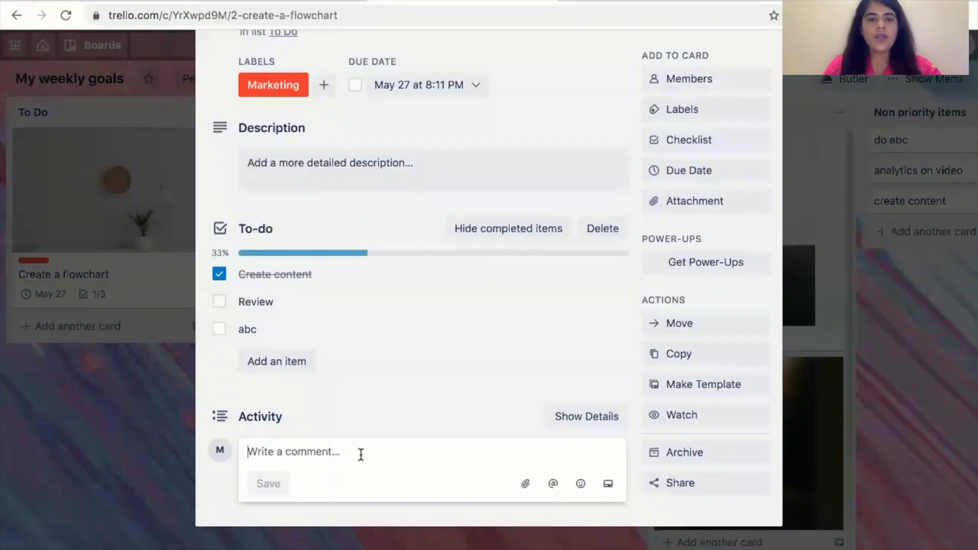
{"action": "type", "text": "W"}
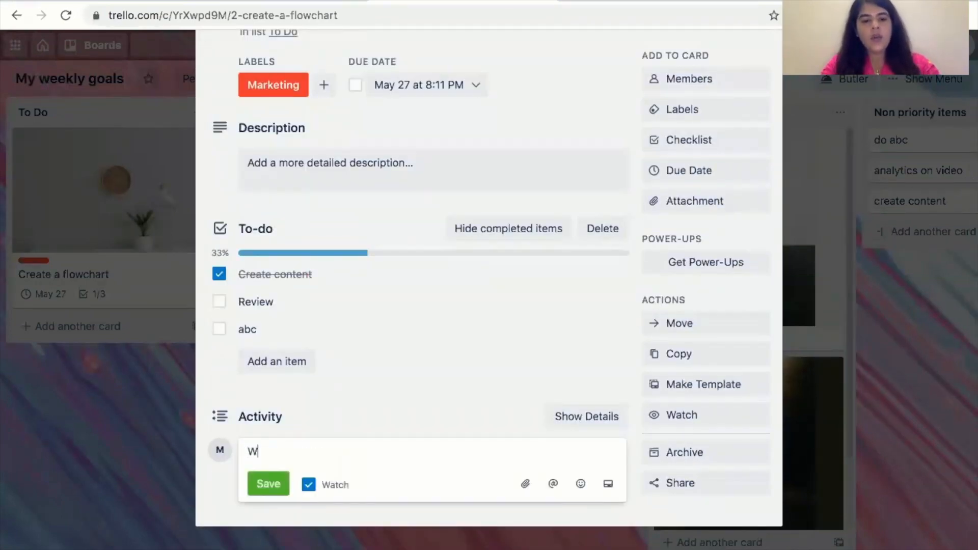
{"action": "type", "text": "e are wai"}
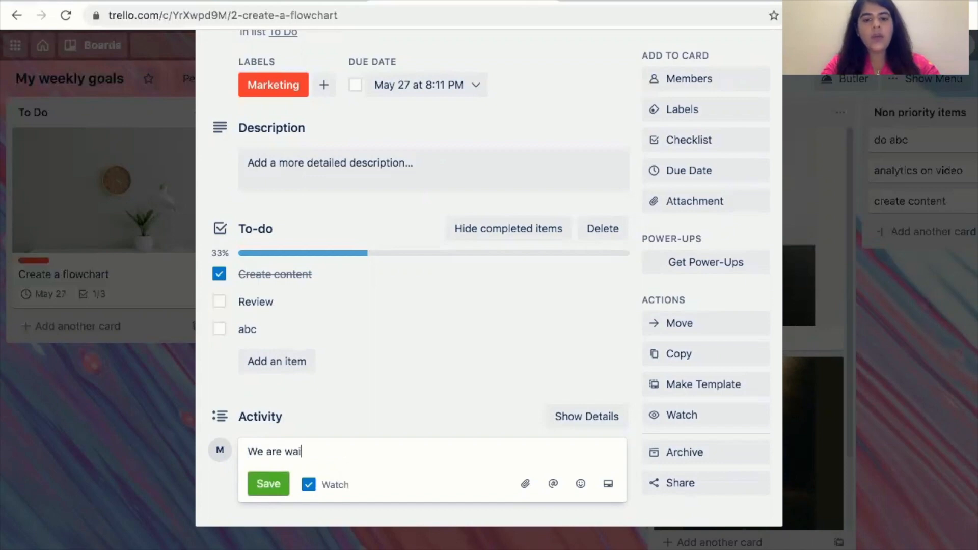
{"action": "type", "text": "ting for a response"}
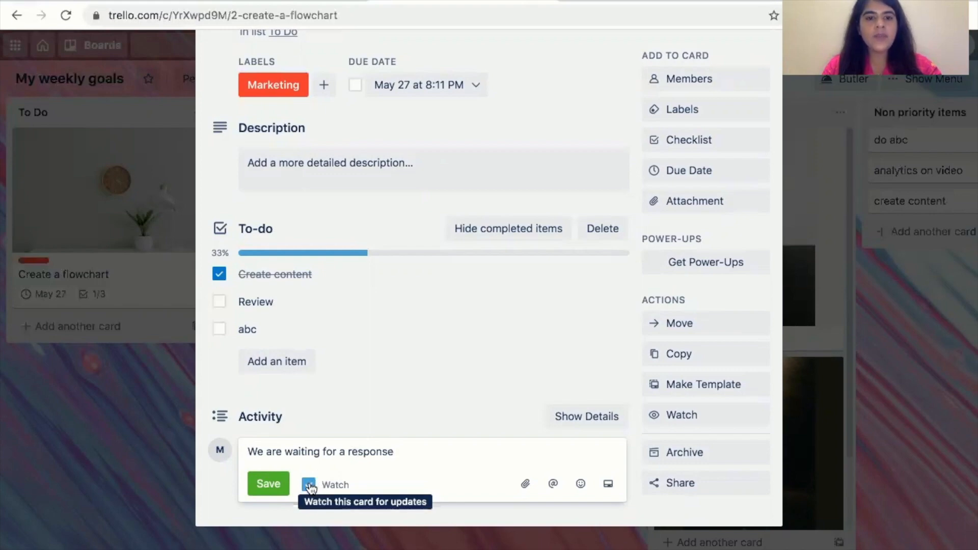
{"action": "left_click", "coordinate": [269, 488]}
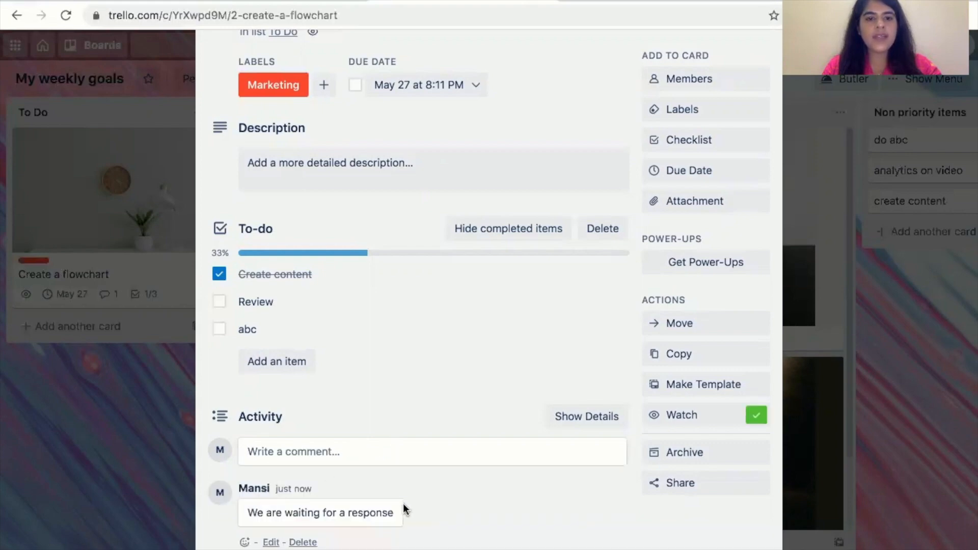
{"action": "scroll", "coordinate": [403, 503], "scroll_direction": "down", "scroll_amount": 1}
{"action": "scroll", "coordinate": [403, 503], "scroll_direction": "up", "scroll_amount": 1}
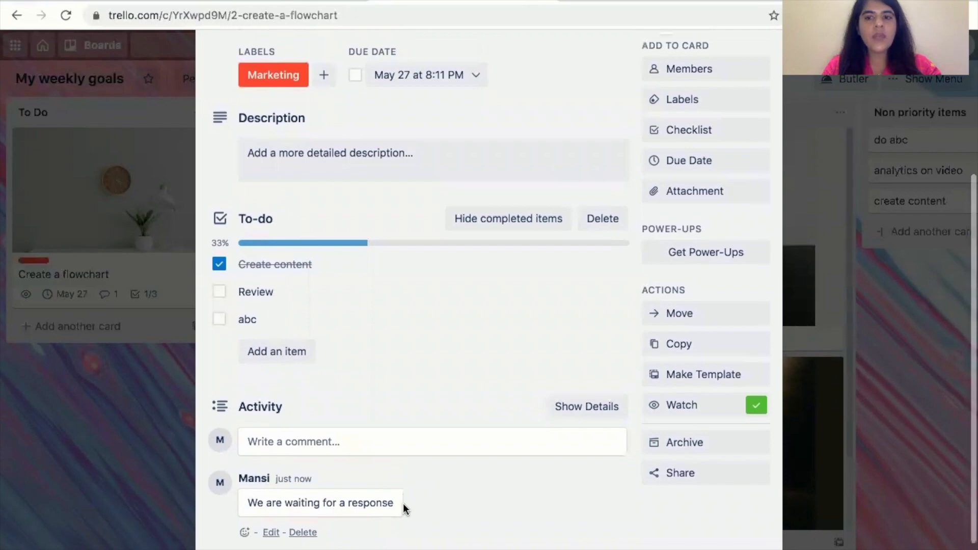
Look at who can be mentioned in a new comment, search the members for "@", and close the card without commenting
{"action": "left_click", "coordinate": [326, 448]}
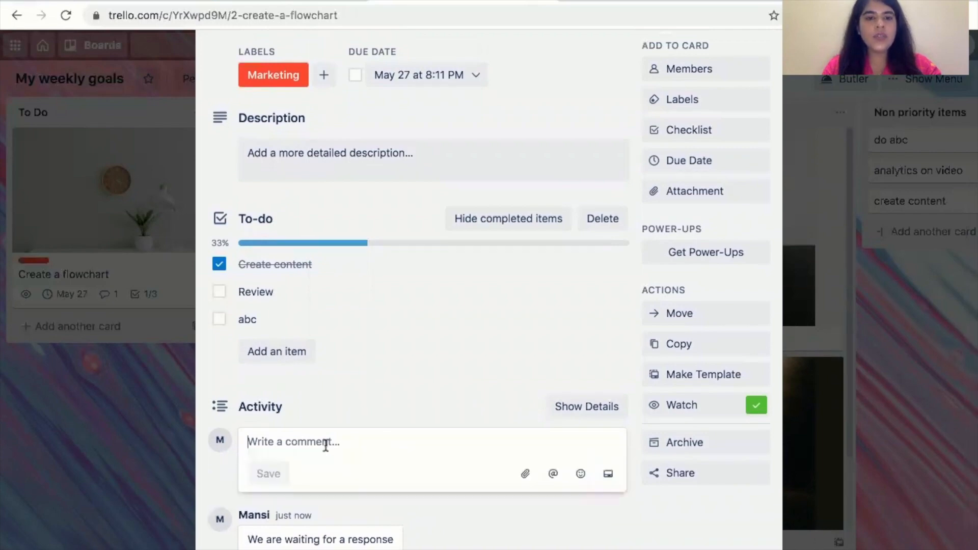
{"action": "left_click", "coordinate": [549, 475]}
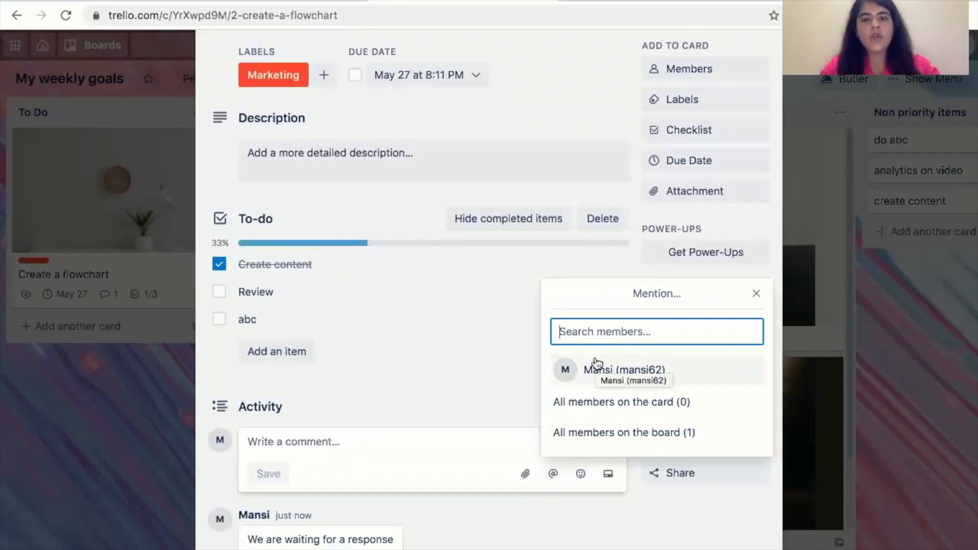
{"action": "type", "text": "@"}
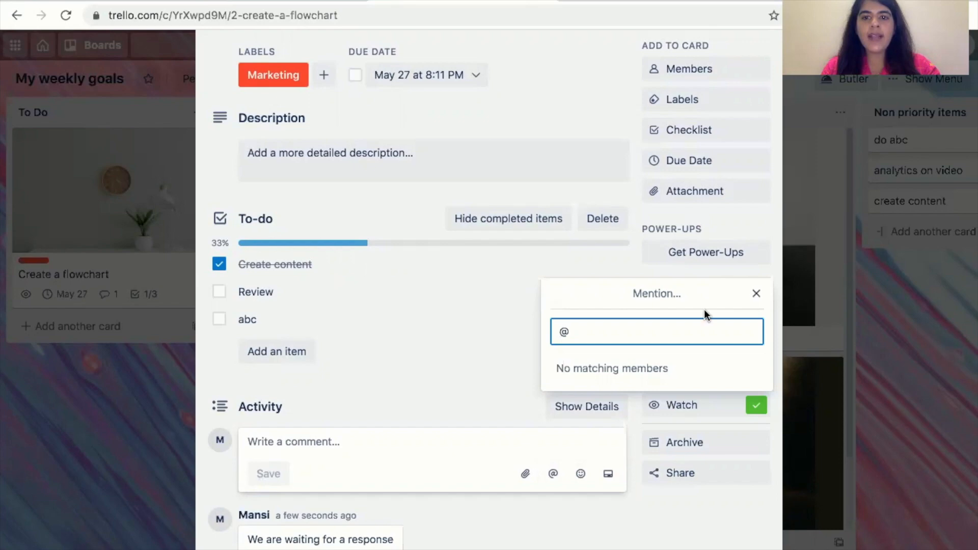
{"action": "left_click", "coordinate": [749, 303]}
{"action": "left_click", "coordinate": [94, 56]}
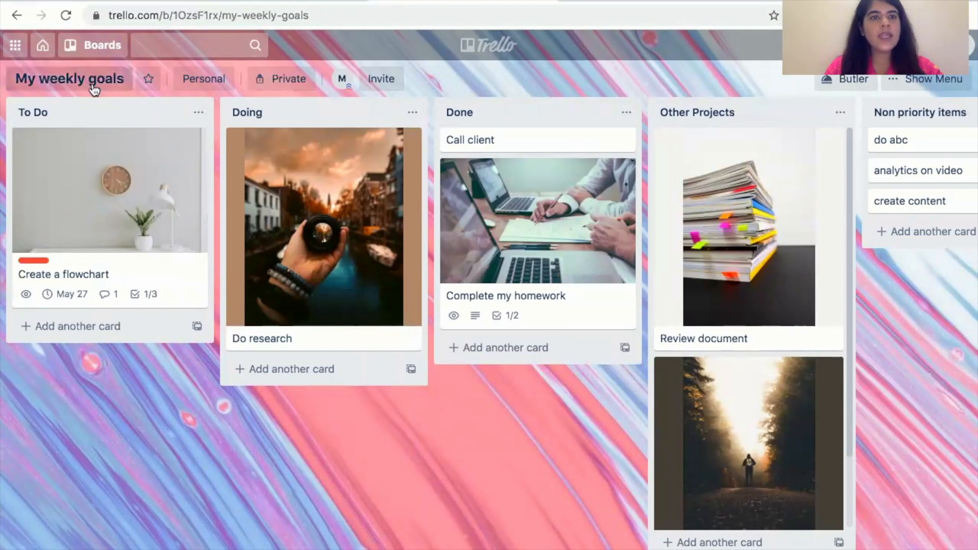
Create a team named "Team 1" of type Operations, without a description, for the My weekly goals board
{"action": "left_click", "coordinate": [201, 78]}
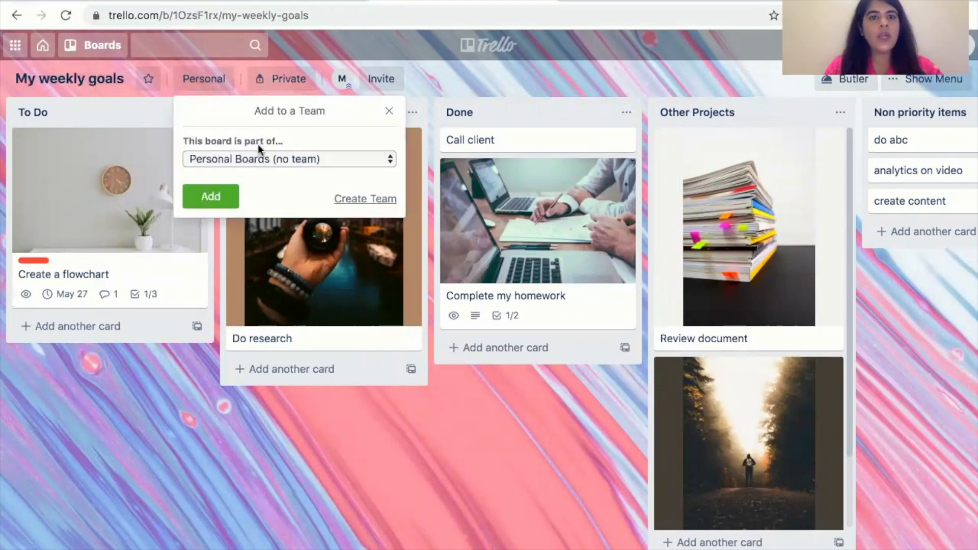
{"action": "left_click", "coordinate": [362, 199]}
{"action": "type", "text": "Team"}
{"action": "type", "text": "1"}
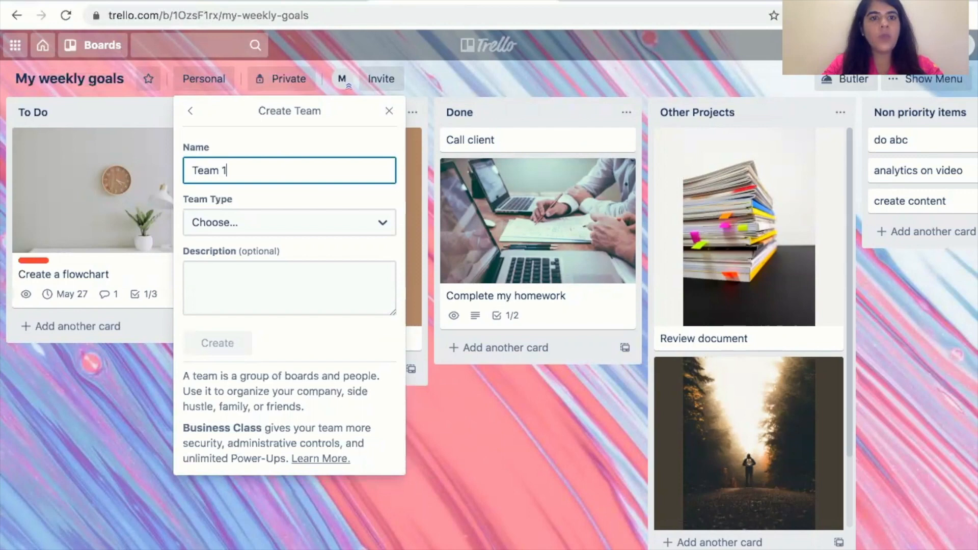
{"action": "left_click", "coordinate": [274, 218]}
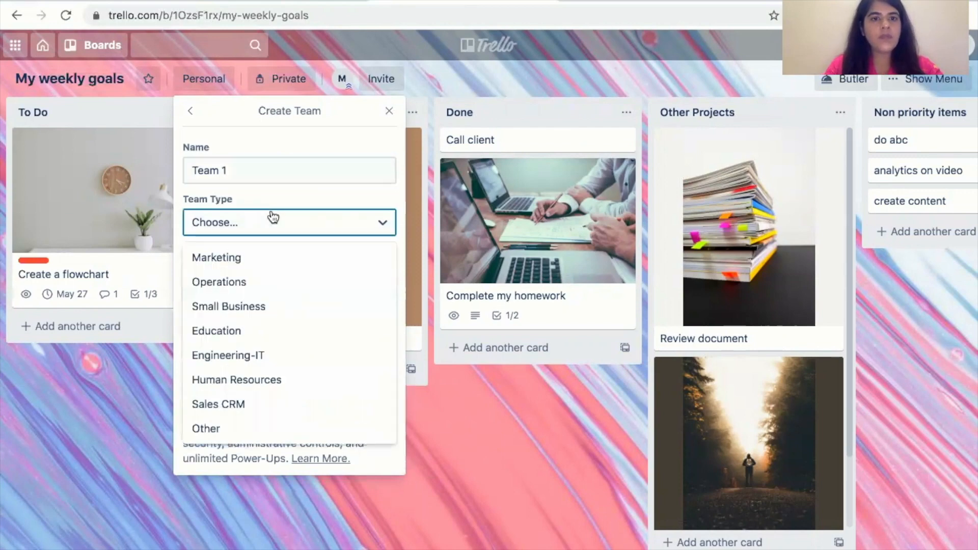
{"action": "left_click", "coordinate": [255, 281]}
{"action": "left_click", "coordinate": [254, 277]}
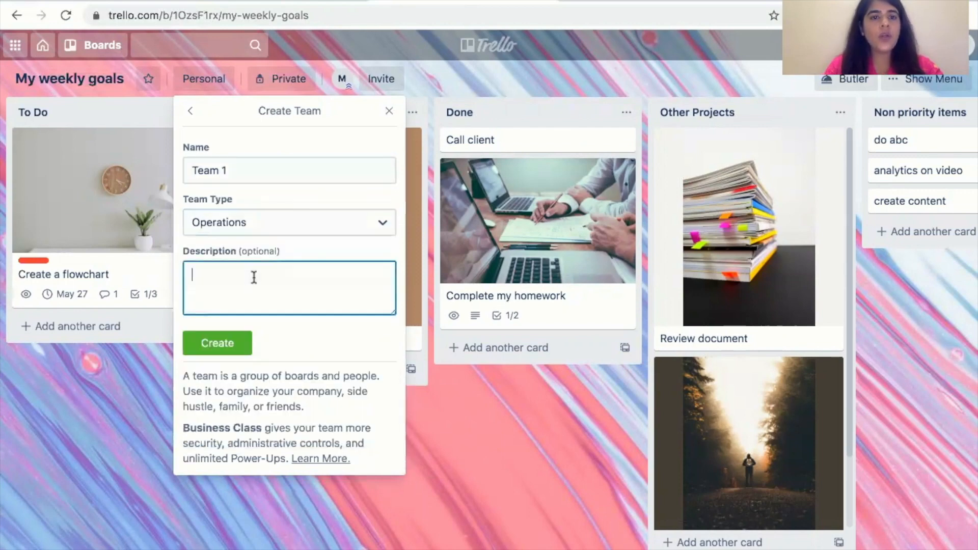
{"action": "left_click", "coordinate": [197, 347]}
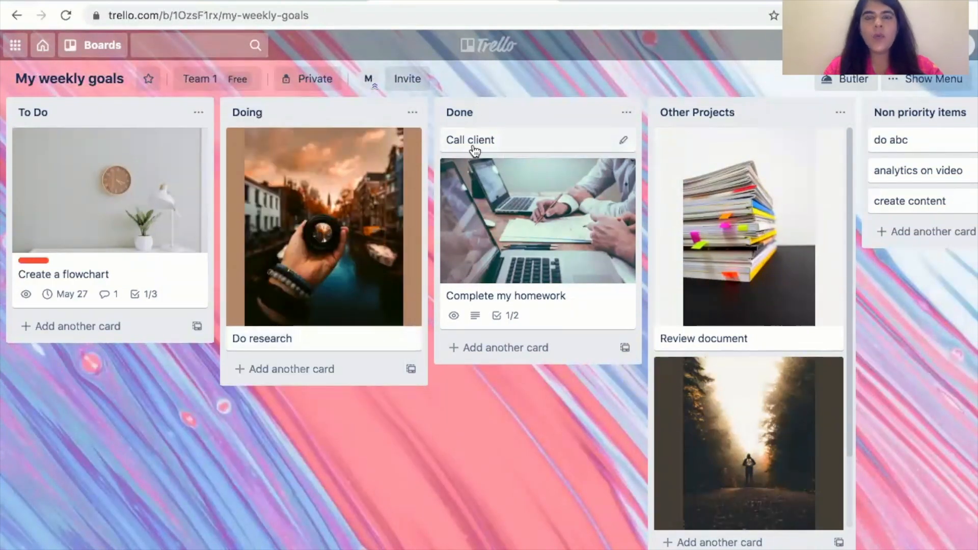
Look at the board's invitation options and browse the Unsplash photos offered as board backgrounds
{"action": "left_click", "coordinate": [408, 89]}
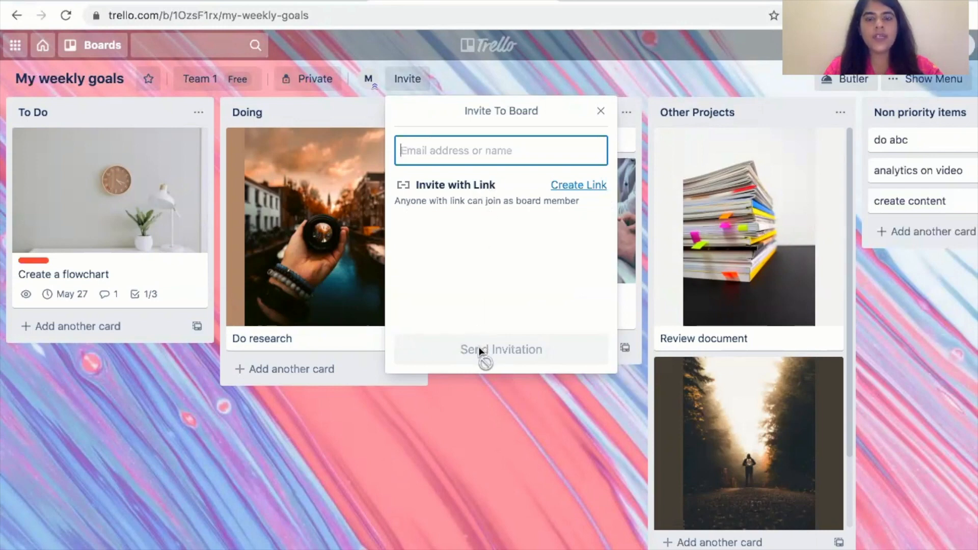
{"action": "left_click", "coordinate": [479, 400]}
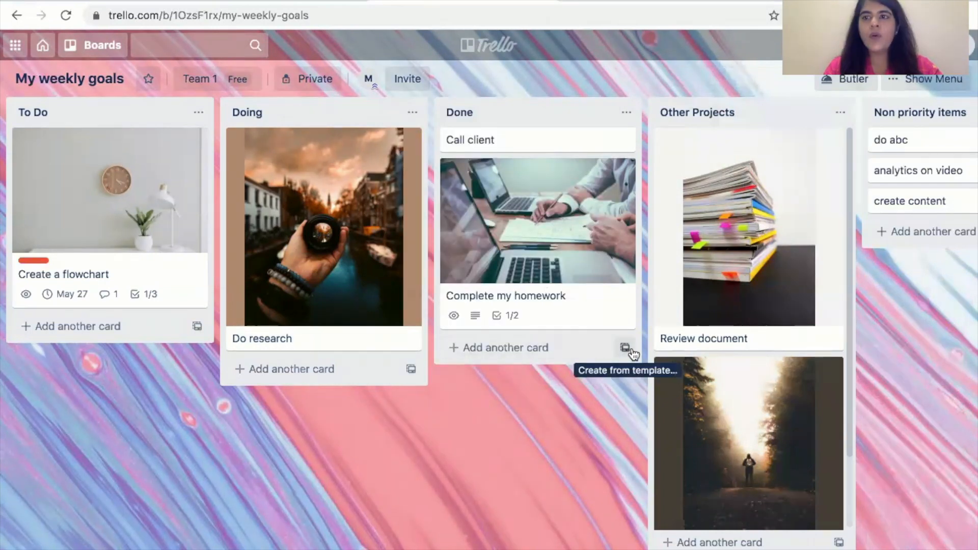
{"action": "left_click", "coordinate": [900, 81]}
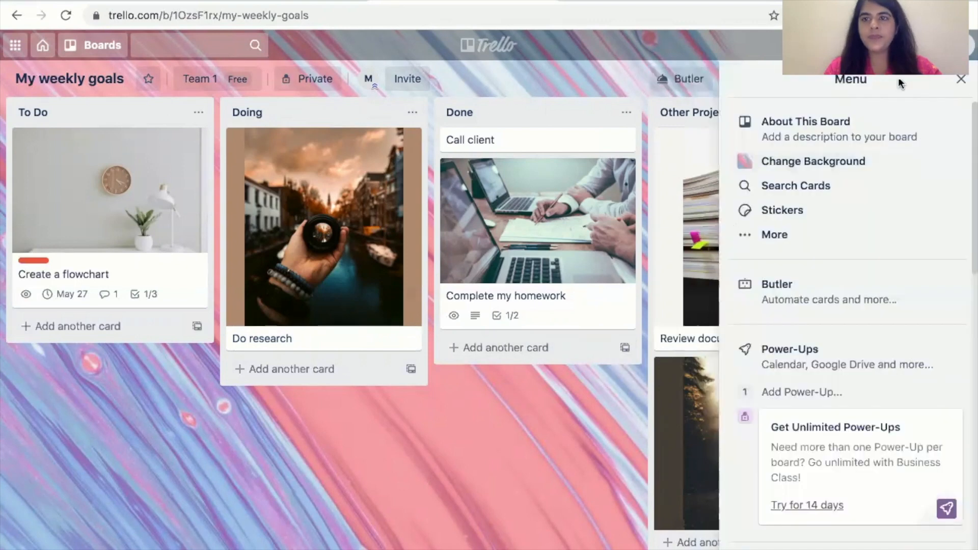
{"action": "left_click", "coordinate": [767, 163]}
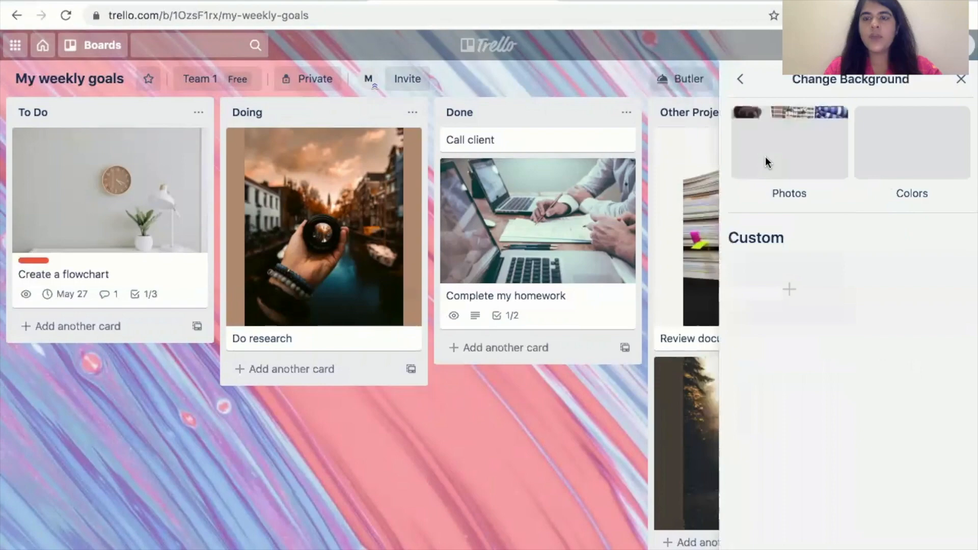
{"action": "left_click", "coordinate": [827, 157]}
{"action": "scroll", "coordinate": [838, 328], "scroll_direction": "down", "scroll_amount": 1}
{"action": "scroll", "coordinate": [840, 329], "scroll_direction": "down", "scroll_amount": 10}
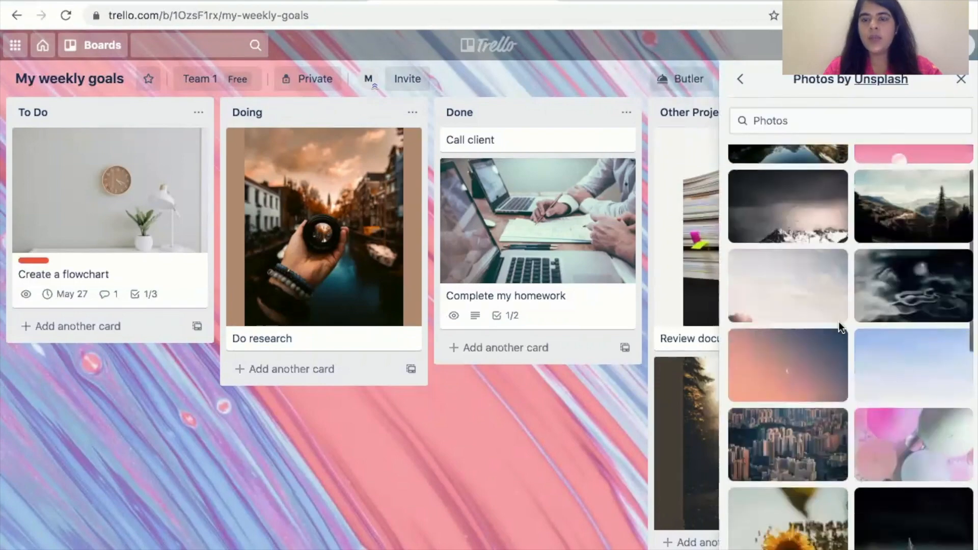
{"action": "scroll", "coordinate": [840, 329], "scroll_direction": "down", "scroll_amount": 10}
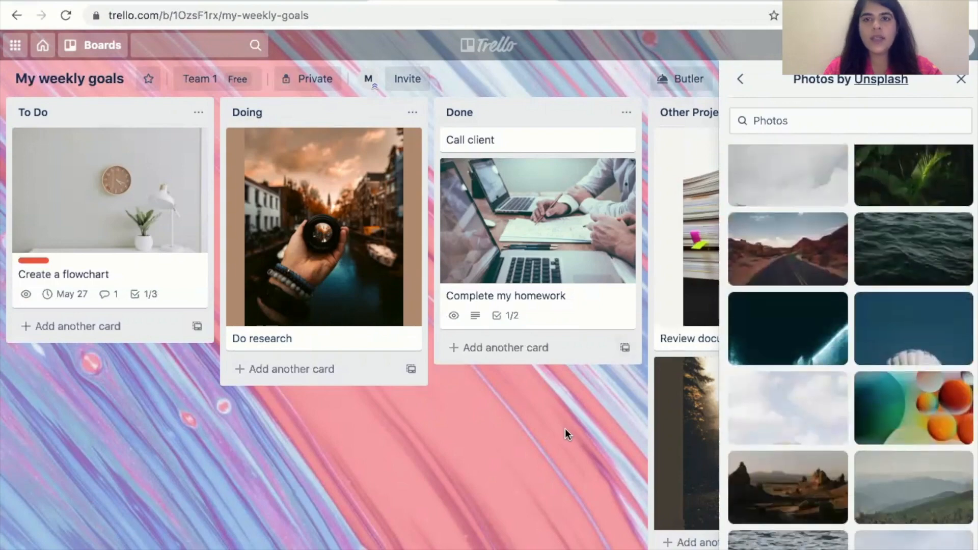
{"action": "left_click", "coordinate": [961, 82]}
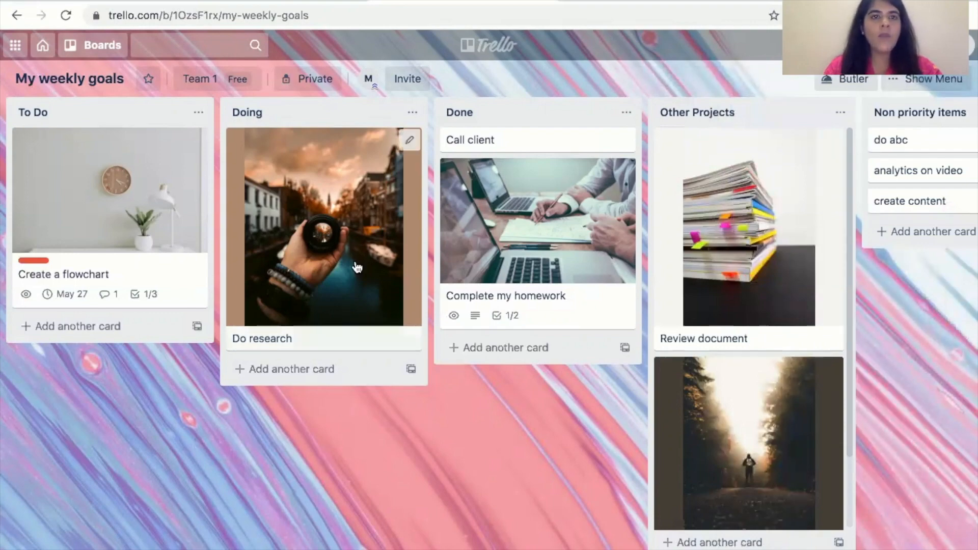
{"action": "scroll", "coordinate": [336, 265], "scroll_direction": "right", "scroll_amount": 6}
{"action": "scroll", "coordinate": [335, 263], "scroll_direction": "left", "scroll_amount": 6}
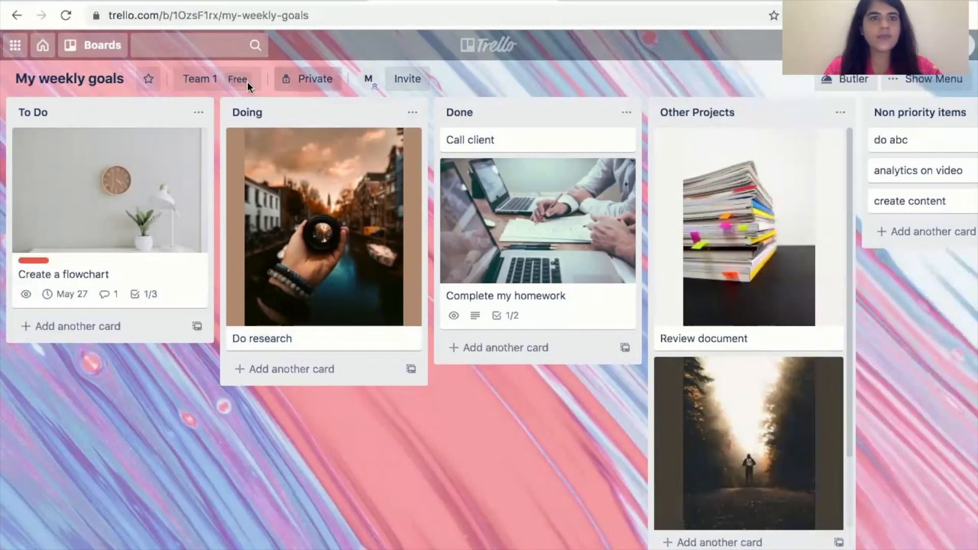